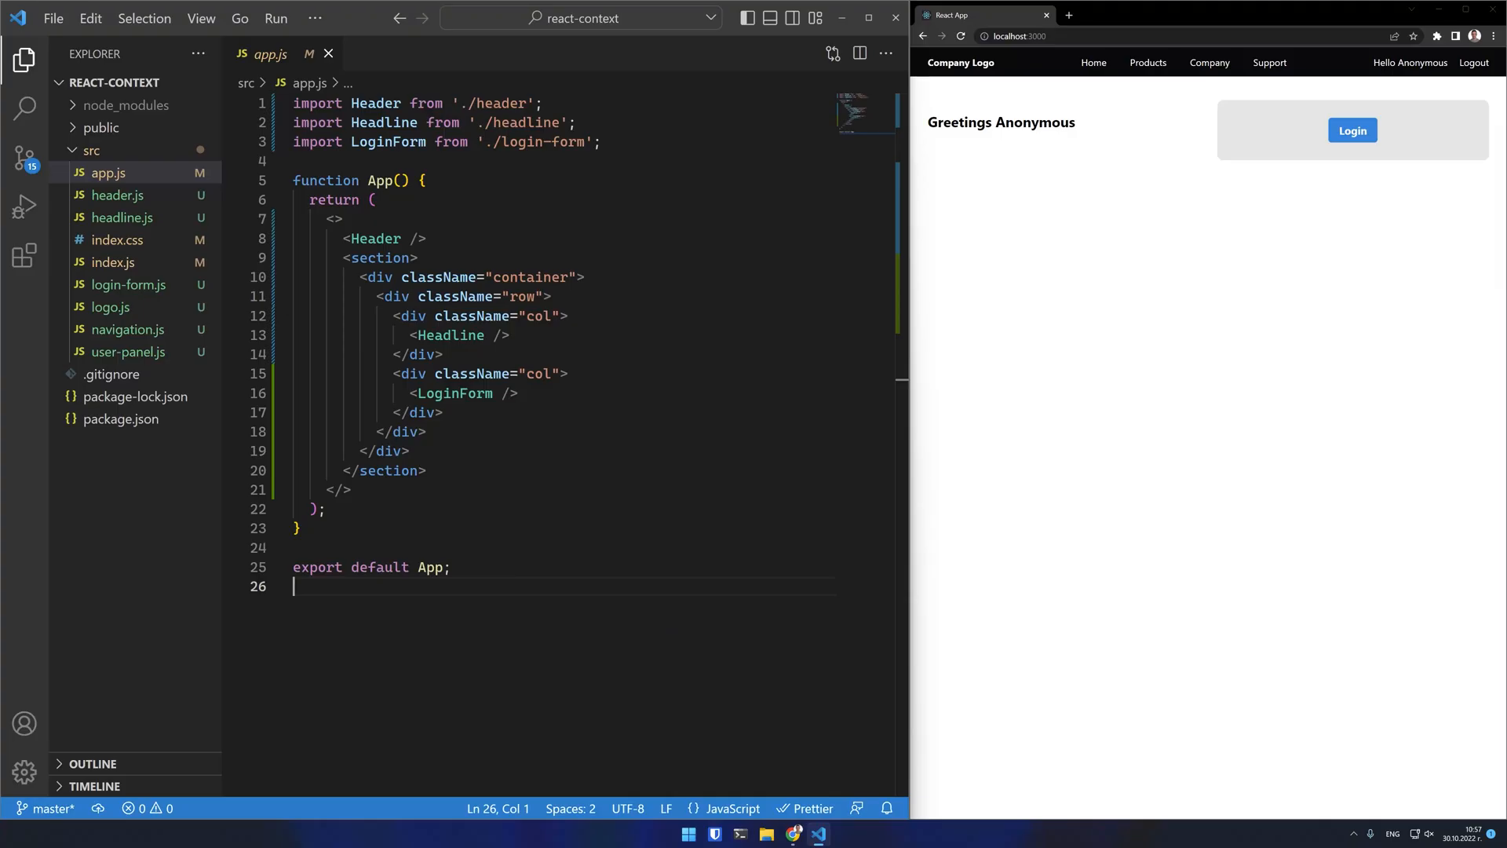
Step: Choose the src folder as the location for a new user-context.js file
{"action": "left_click", "coordinate": [109, 174]}
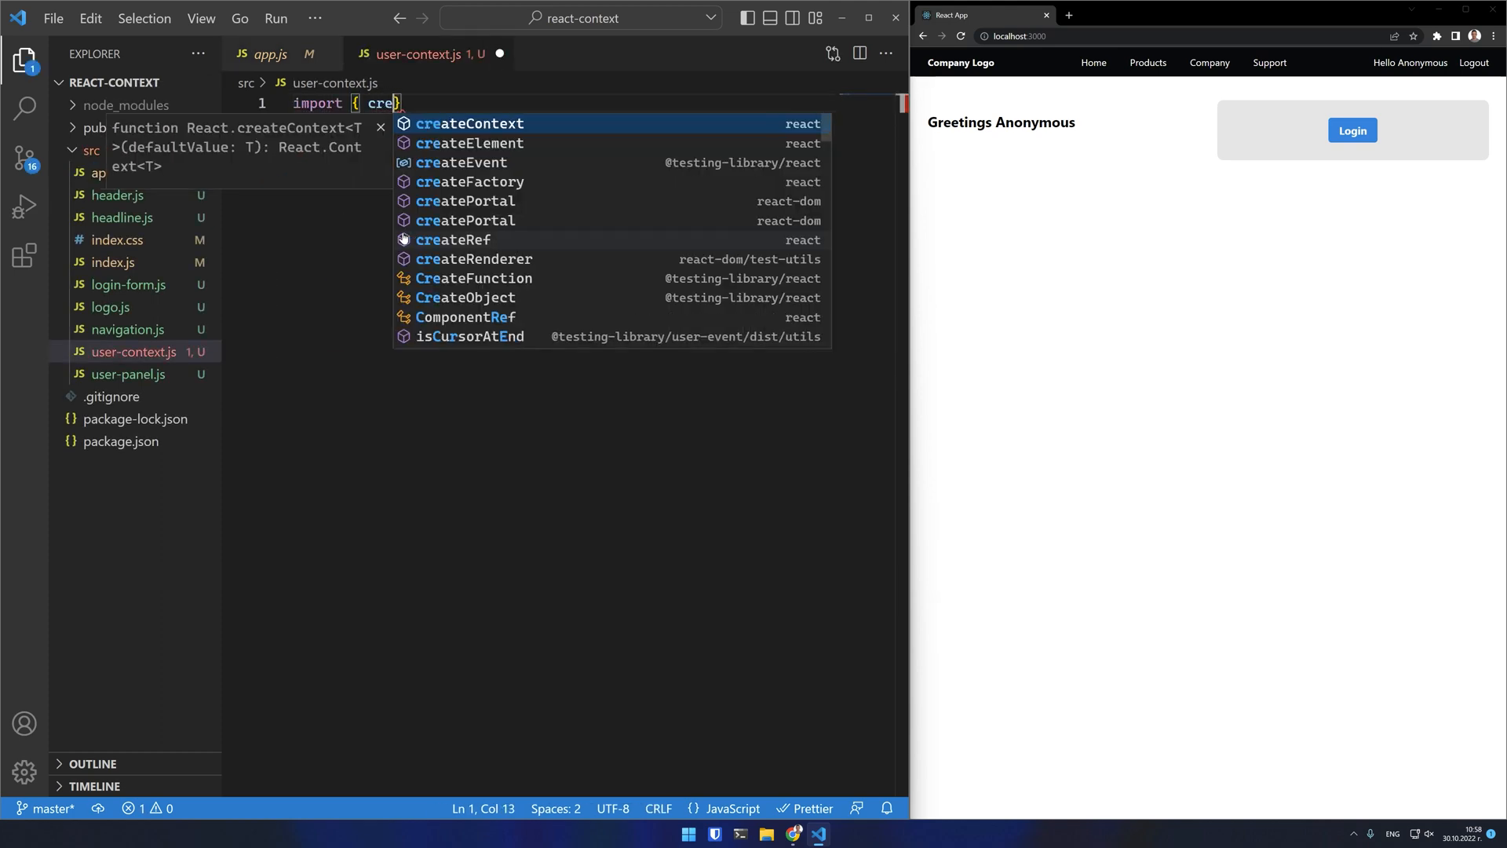
Step: Write createContext import, const UserContext = createContext(null) and export default UserContext, then save
{"action": "key", "text": "Return"}
{"action": "key", "text": "Return"}
{"action": "type", "text": "const UserCo"}
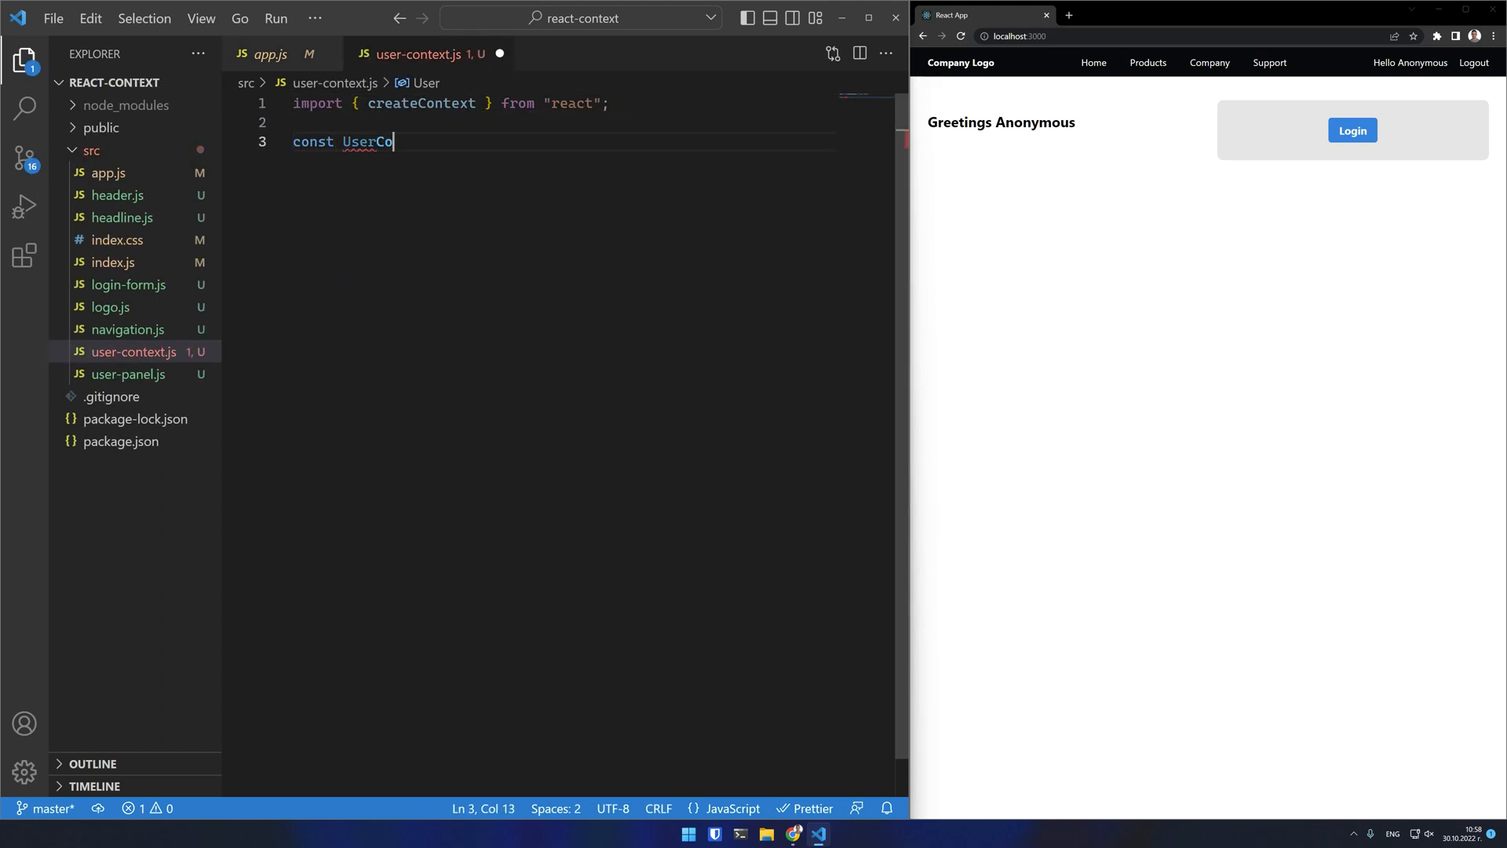
{"action": "type", "text": "ntext = createContext(null);"}
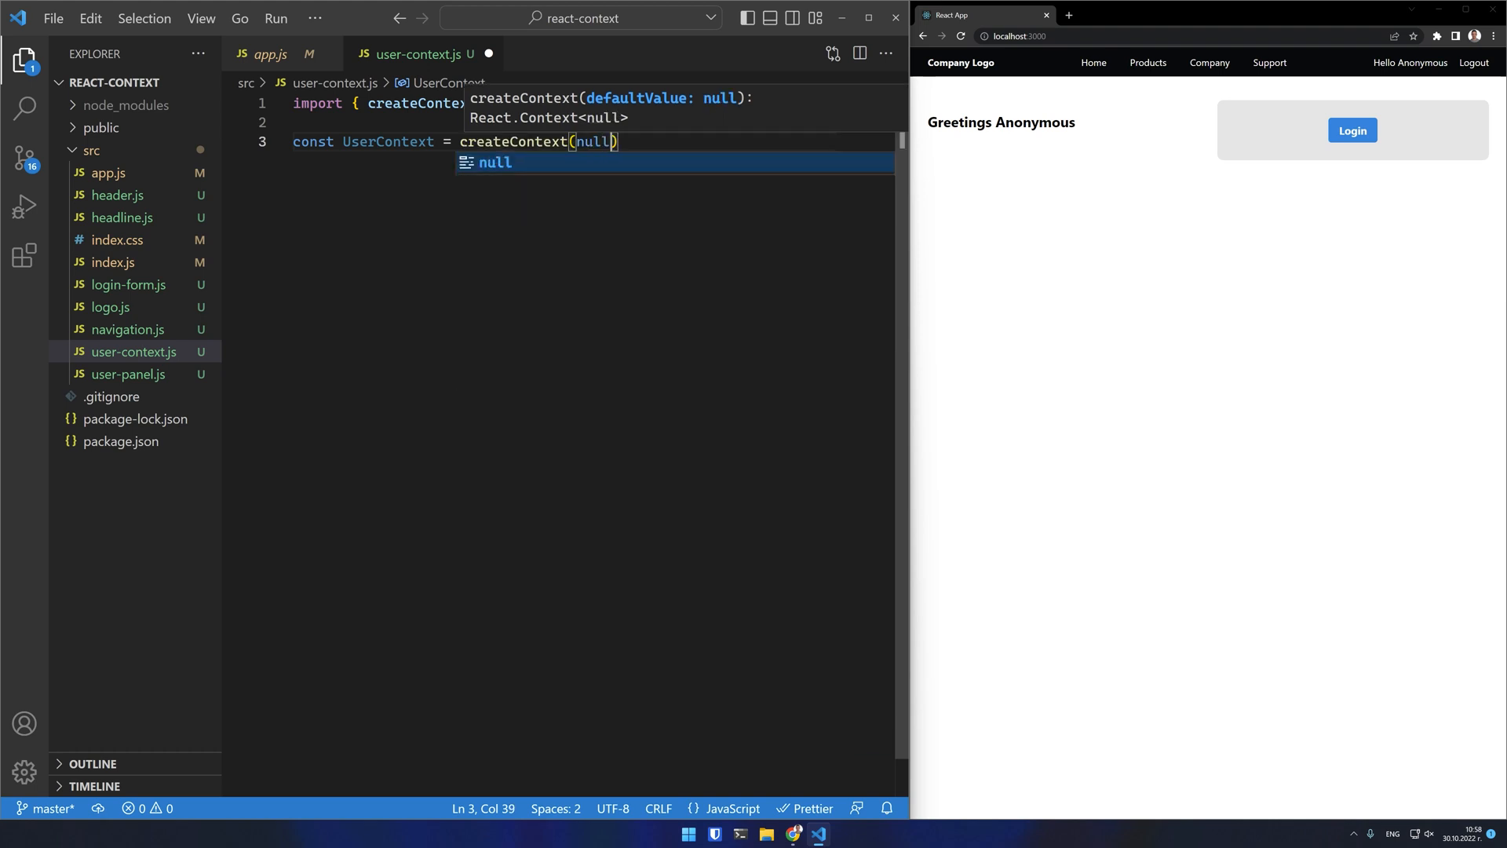
{"action": "key", "text": "Return"}
{"action": "key", "text": "Return"}
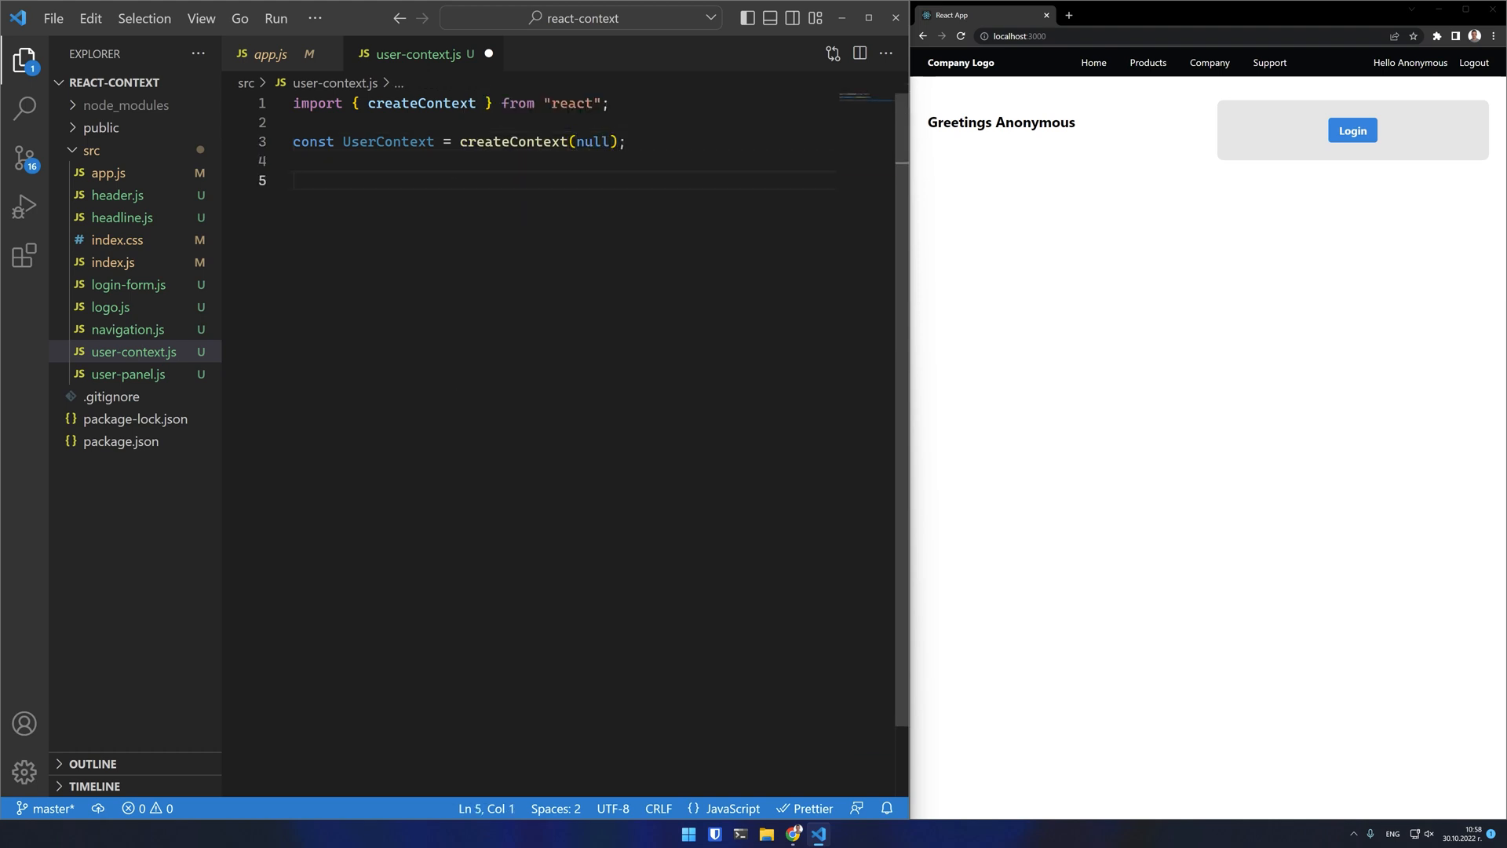
{"action": "type", "text": "export FAu"}
{"action": "key", "text": "BackSpace"}
{"action": "key", "text": "BackSpace"}
{"action": "key", "text": "BackSpace"}
{"action": "type", "text": "def"}
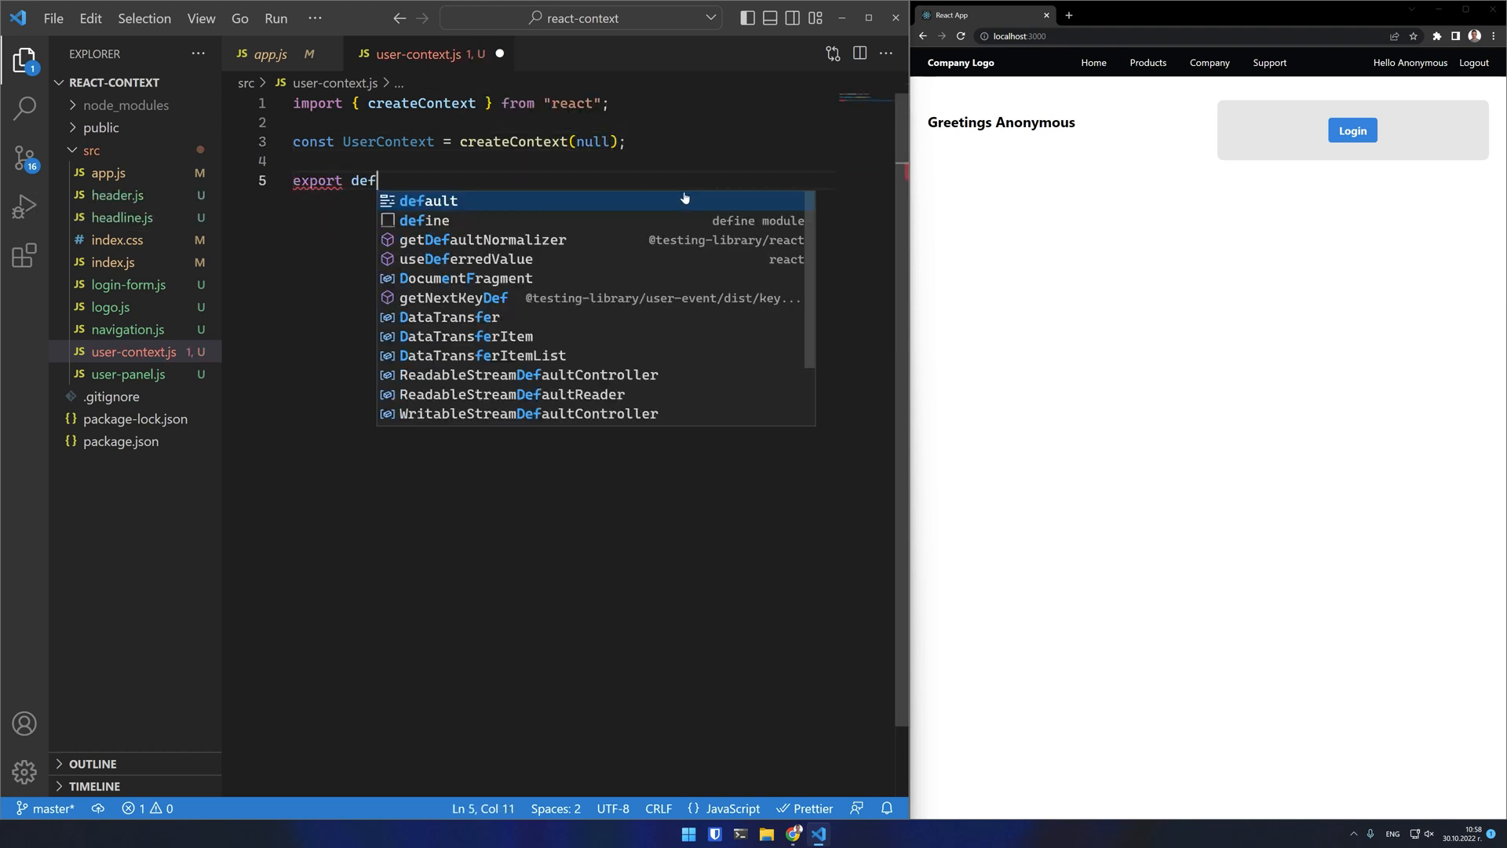
{"action": "type", "text": "ault UserContext;"}
{"action": "key", "text": "Return"}
{"action": "key", "text": "ctrl+s"}
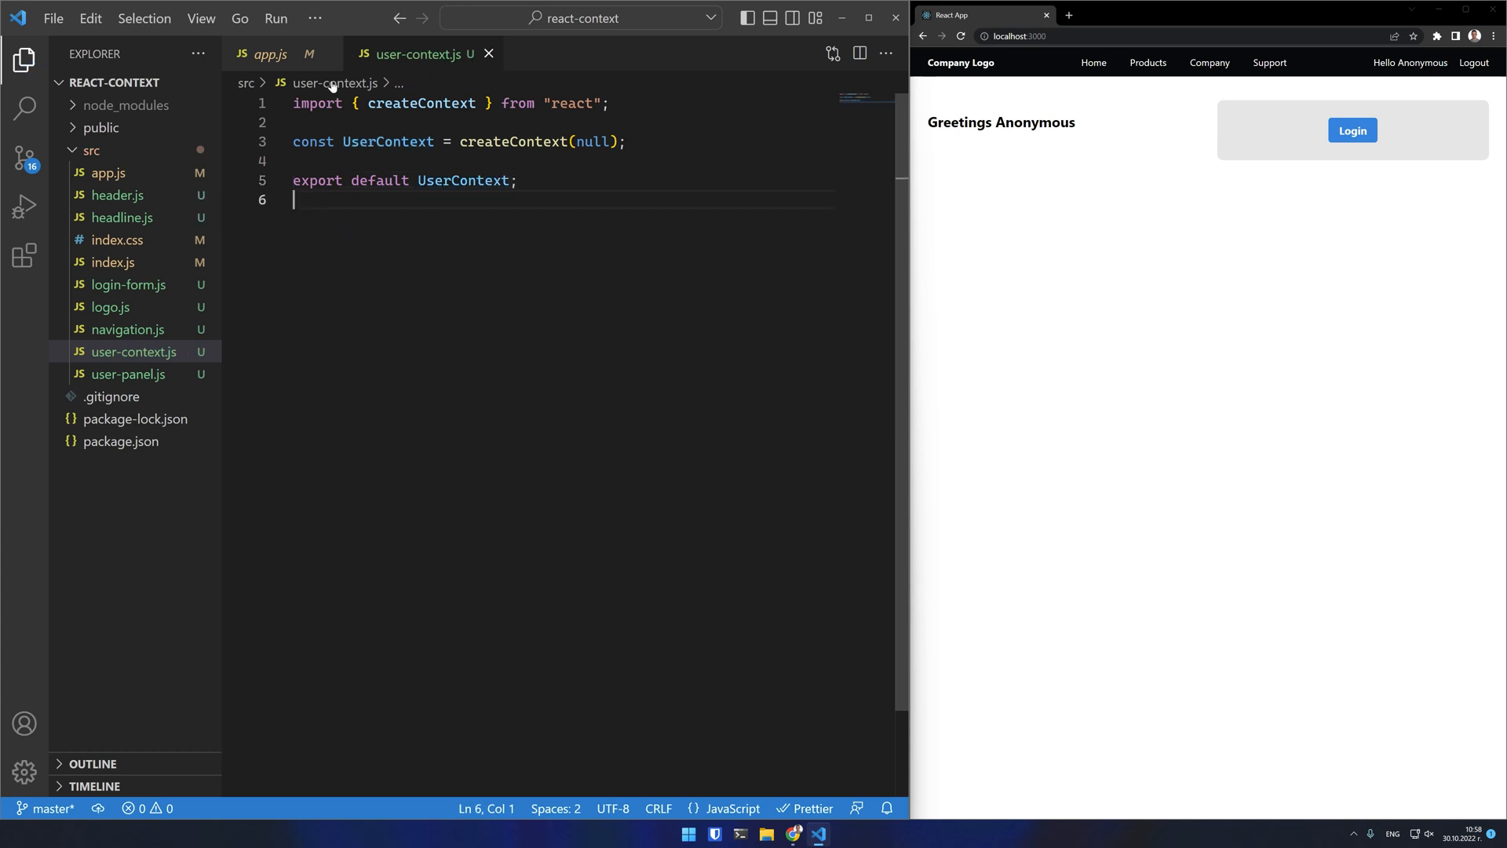
{"action": "left_click", "coordinate": [270, 52]}
Step: Import UserContext in app.js and replace the opening fragment with a UserContext.Provider tag
{"action": "key", "text": "Return"}
{"action": "type", "text": "imp"}
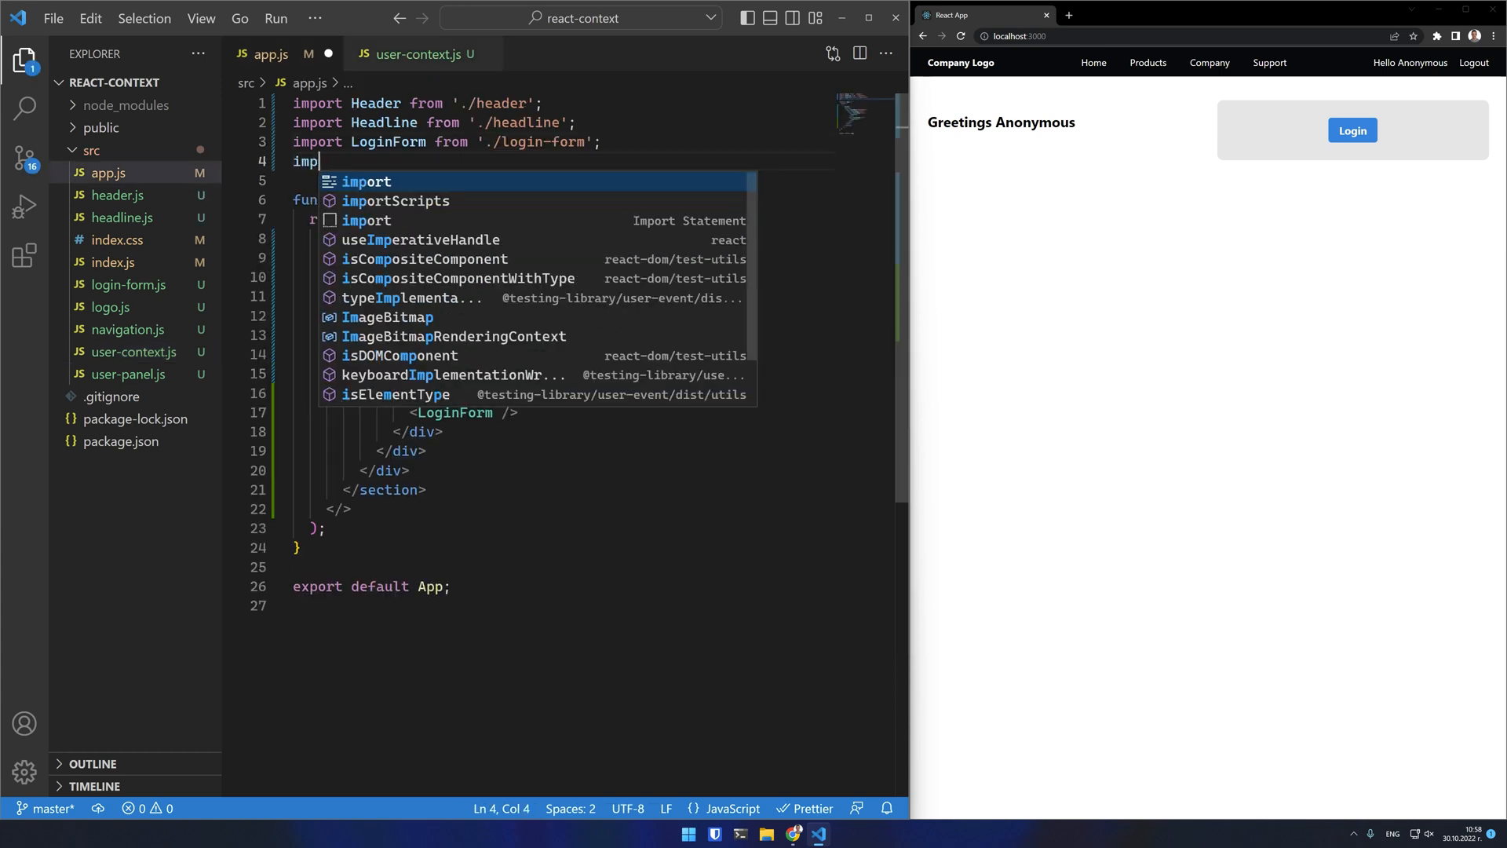
{"action": "type", "text": "ort User"}
{"action": "key", "text": "Tab"}
{"action": "type", "text": "from './user-context';"}
{"action": "left_click", "coordinate": [381, 219]}
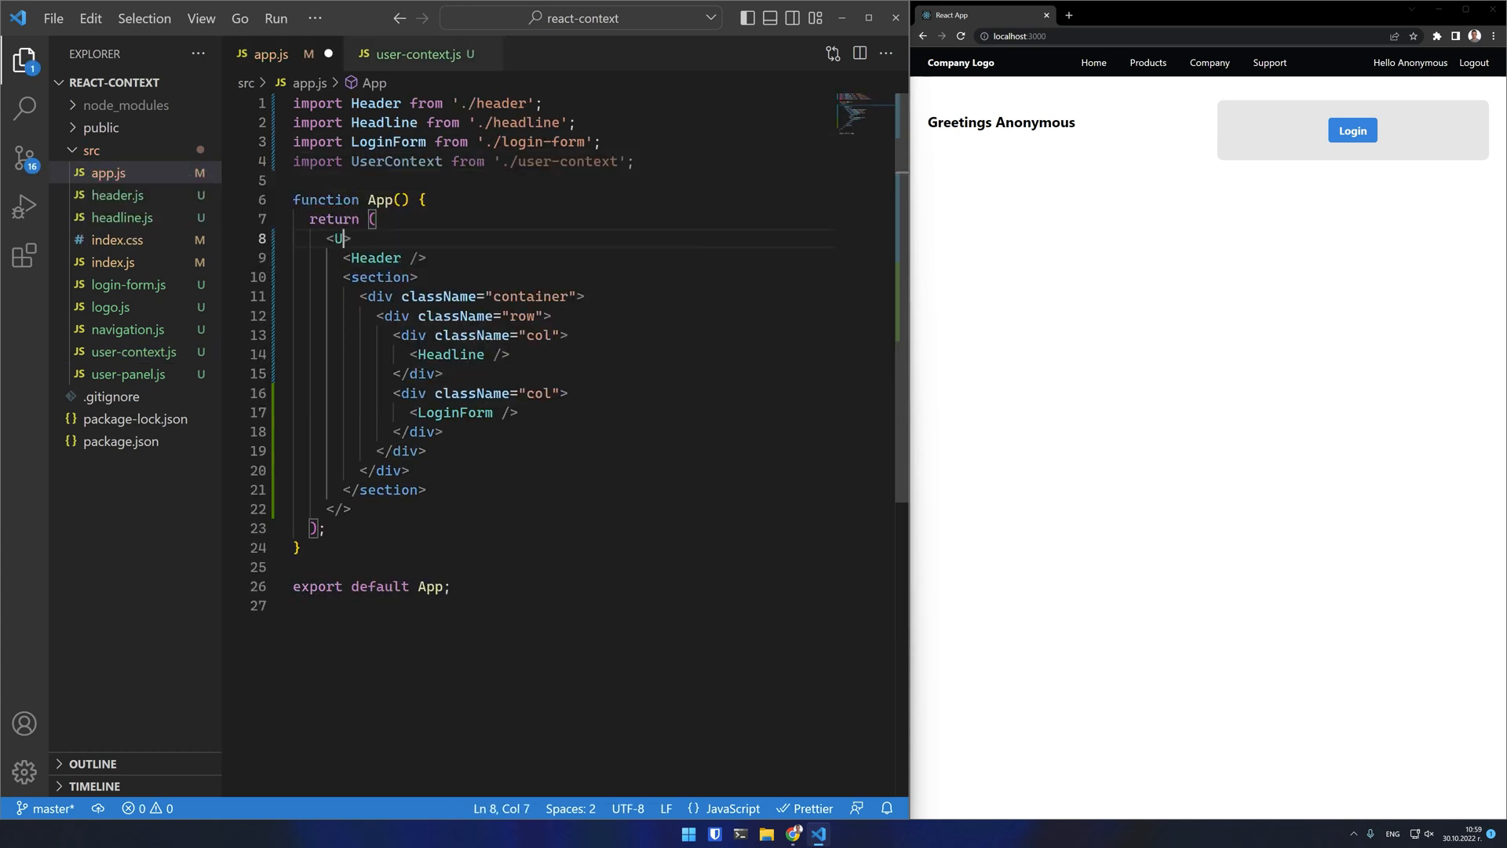
{"action": "key", "text": "Return"}
{"action": "type", "text": "<UserC"}
{"action": "key", "text": "Tab"}
{"action": "type", "text": "."}
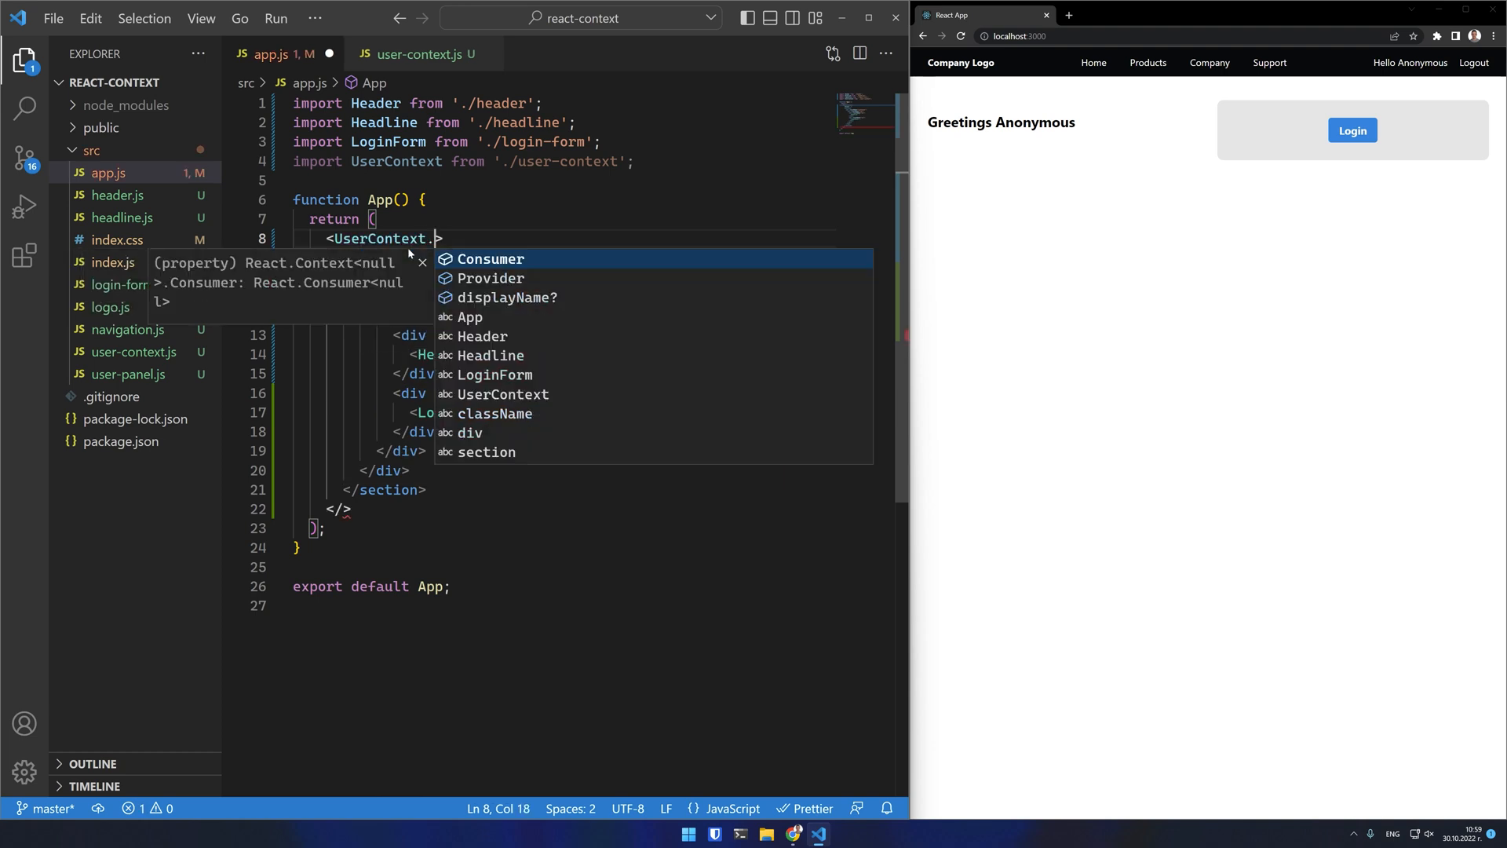
{"action": "type", "text": "Prov"}
{"action": "key", "text": "Tab"}
Step: Close the Provider on line 22, give it value={{ name: 'John' }} and save app.js
{"action": "left_click", "coordinate": [344, 510]}
{"action": "type", "text": "UserC"}
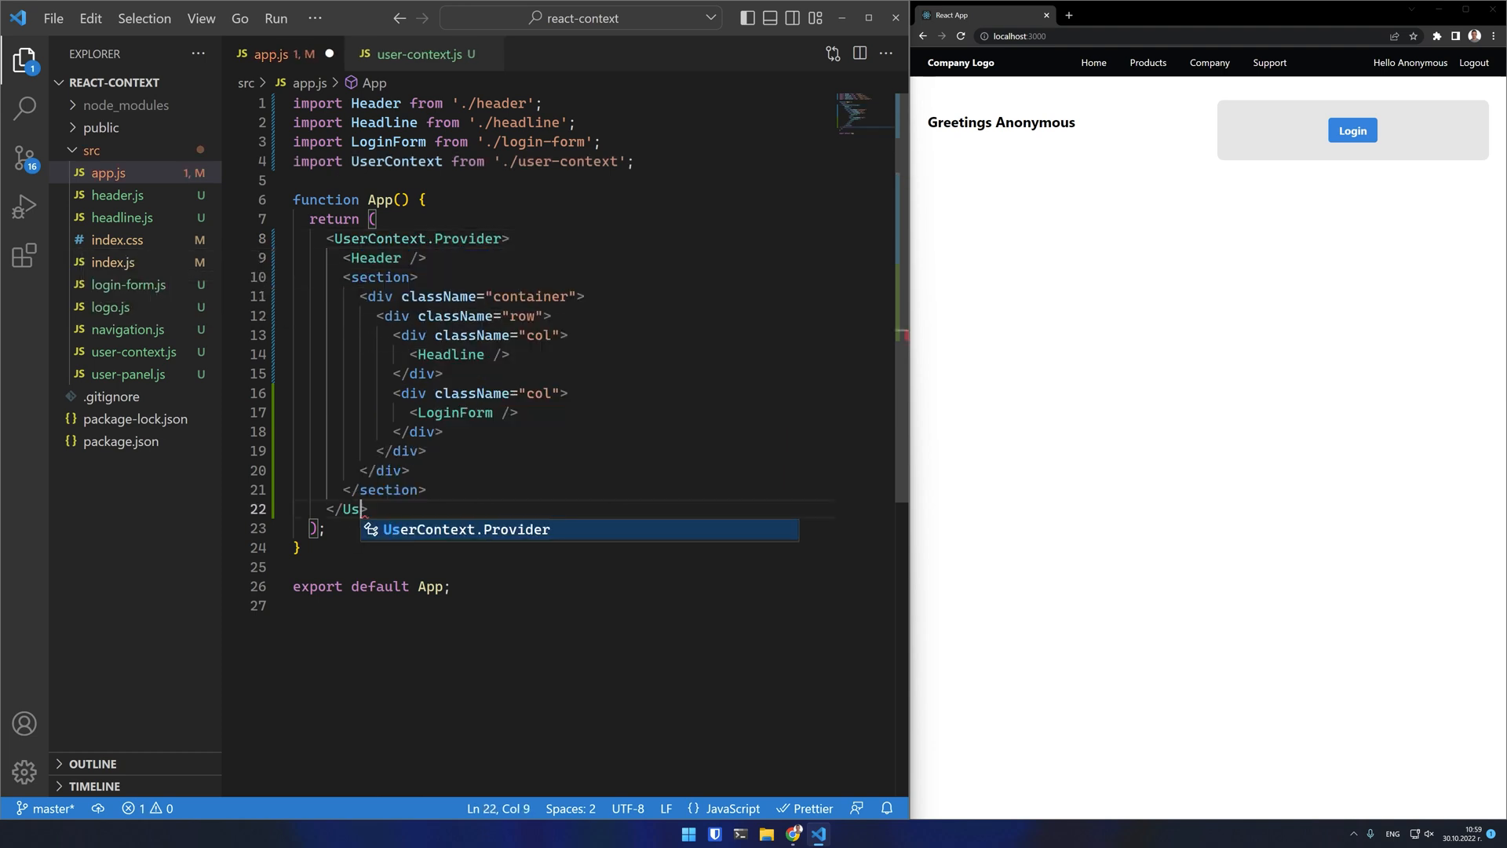
{"action": "key", "text": "Tab"}
{"action": "left_click", "coordinate": [504, 238]}
{"action": "type", "text": "val"}
{"action": "key", "text": "Tab"}
{"action": "type", "text": "{"}
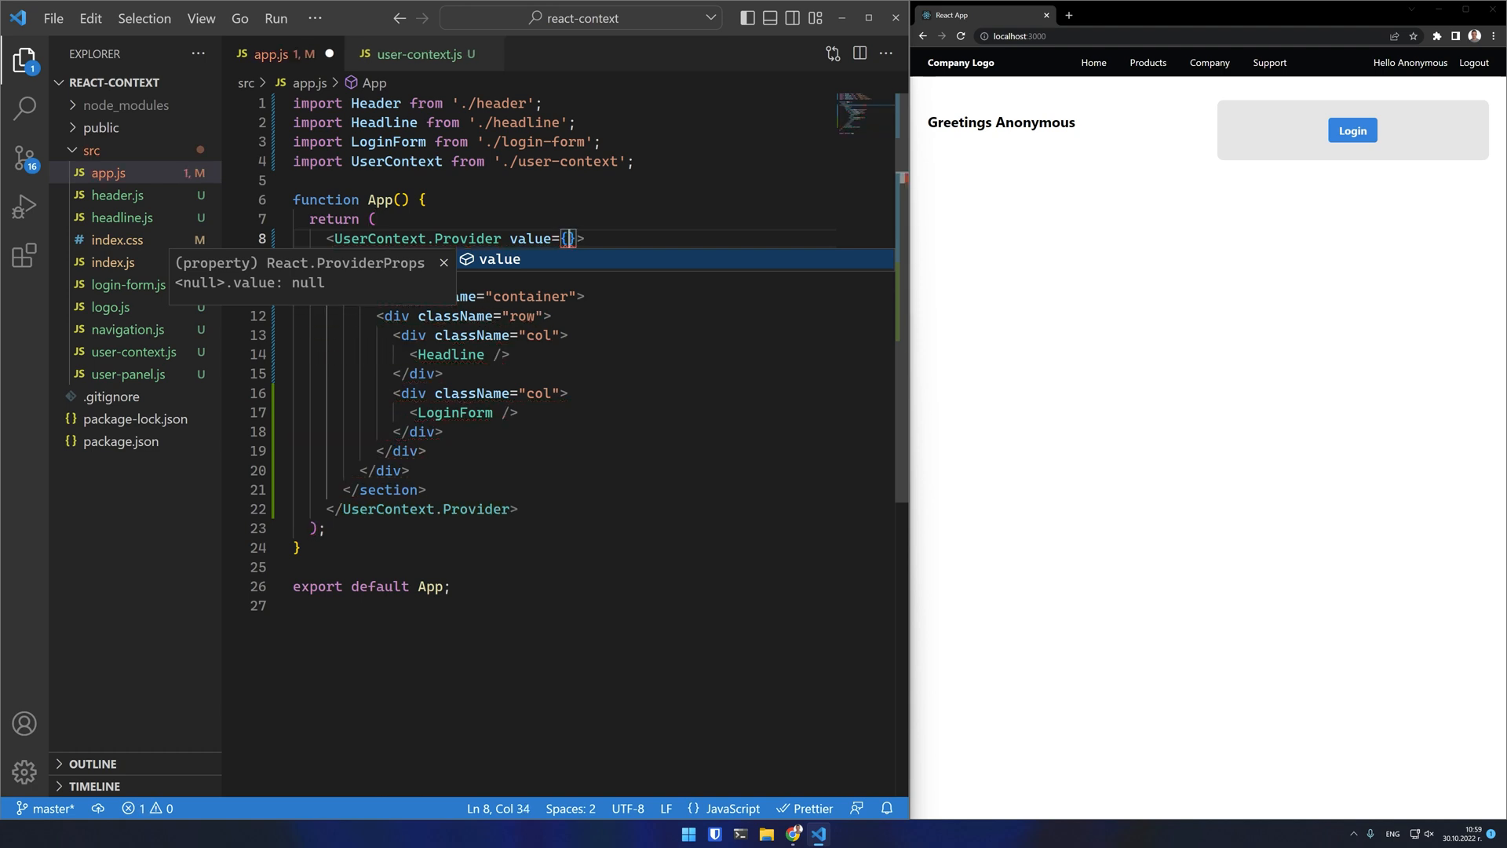
{"action": "type", "text": "{"}
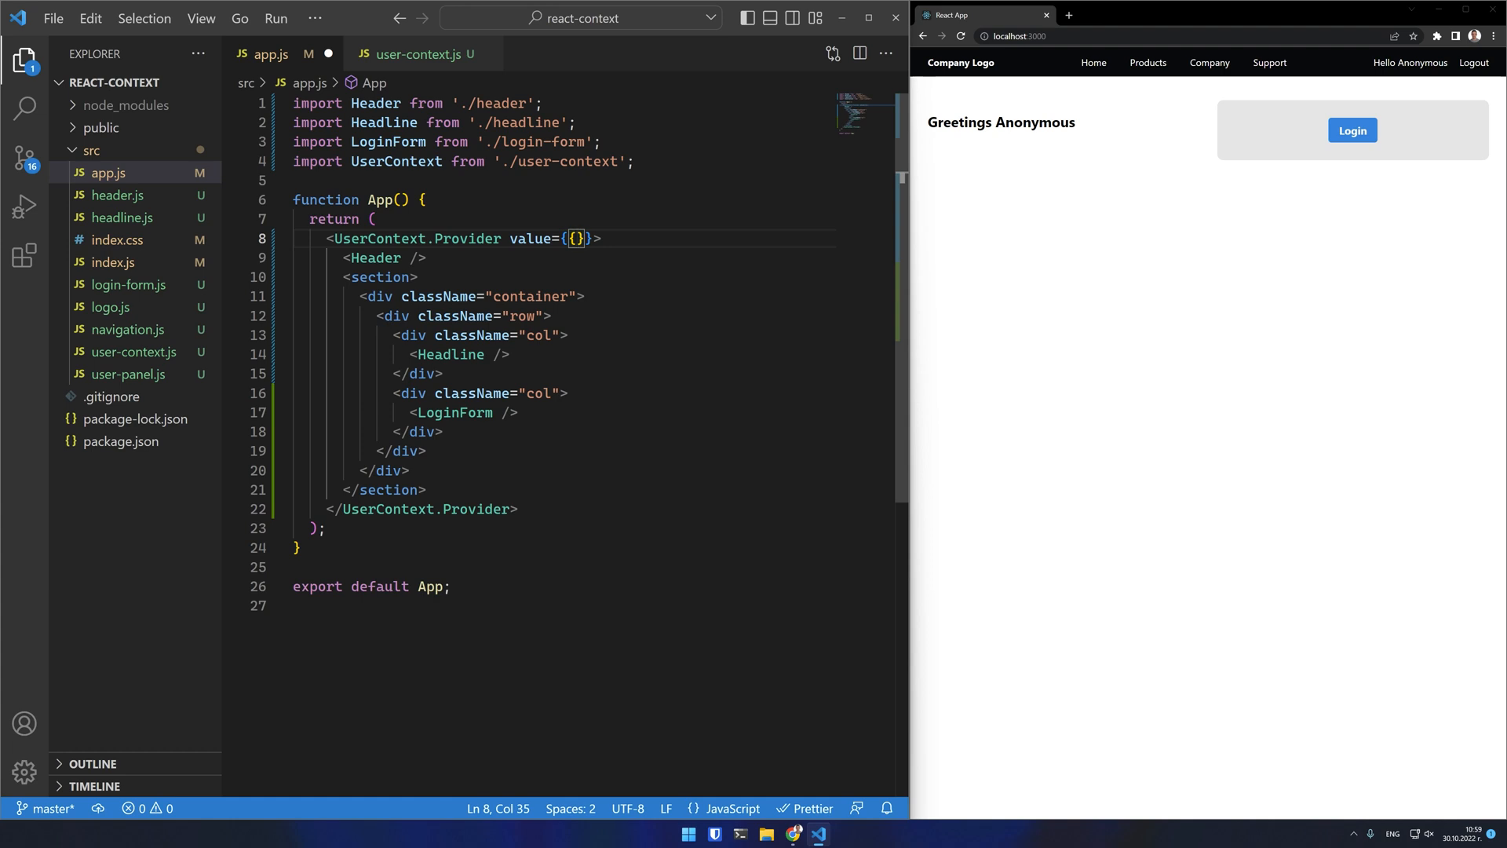
{"action": "type", "text": "name: ''"}
{"action": "type", "text": "John"}
{"action": "key", "text": "ctrl+s"}
Step: Open headline.js from its usage and import useContext and UserContext
{"action": "left_click", "coordinate": [454, 357]}
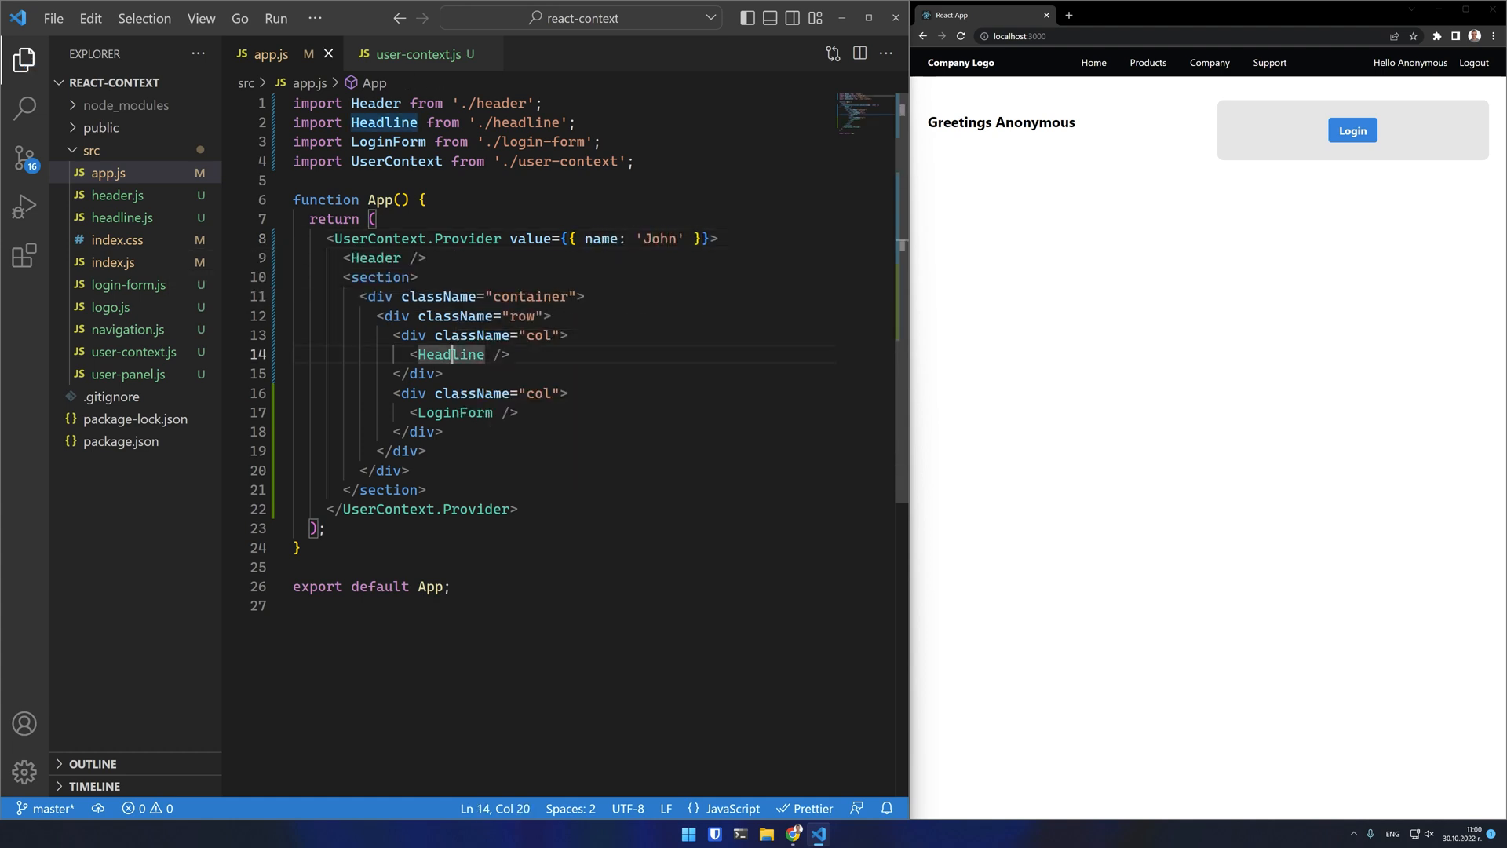
{"action": "left_click", "coordinate": [454, 355], "text": "ctrl"}
{"action": "key", "text": "ctrl+shift+Return"}
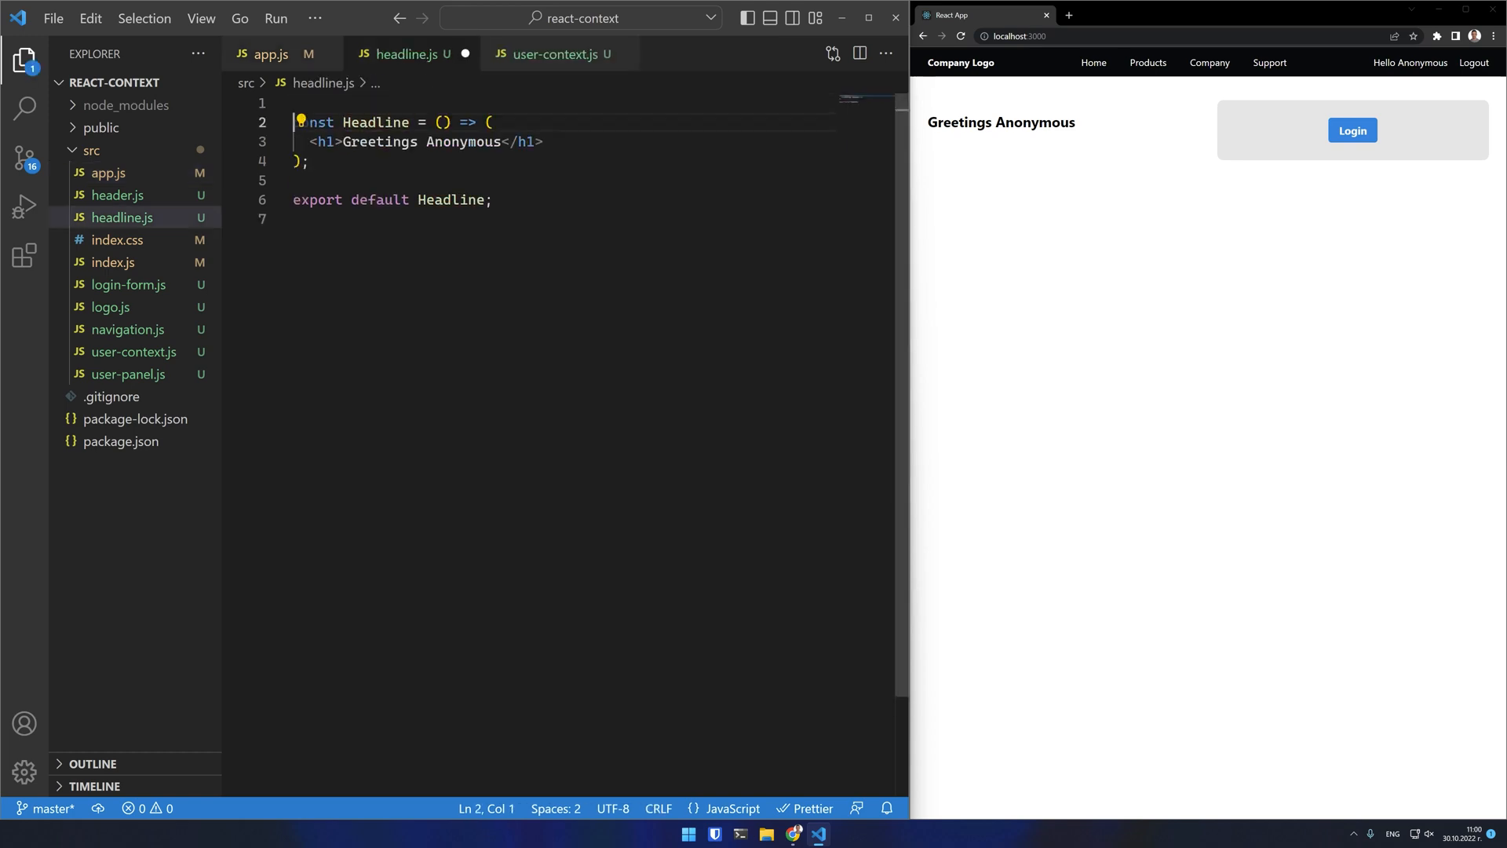
{"action": "type", "text": "import { useCont"}
{"action": "key", "text": "Tab"}
{"action": "type", "text": "from \"react\";"}
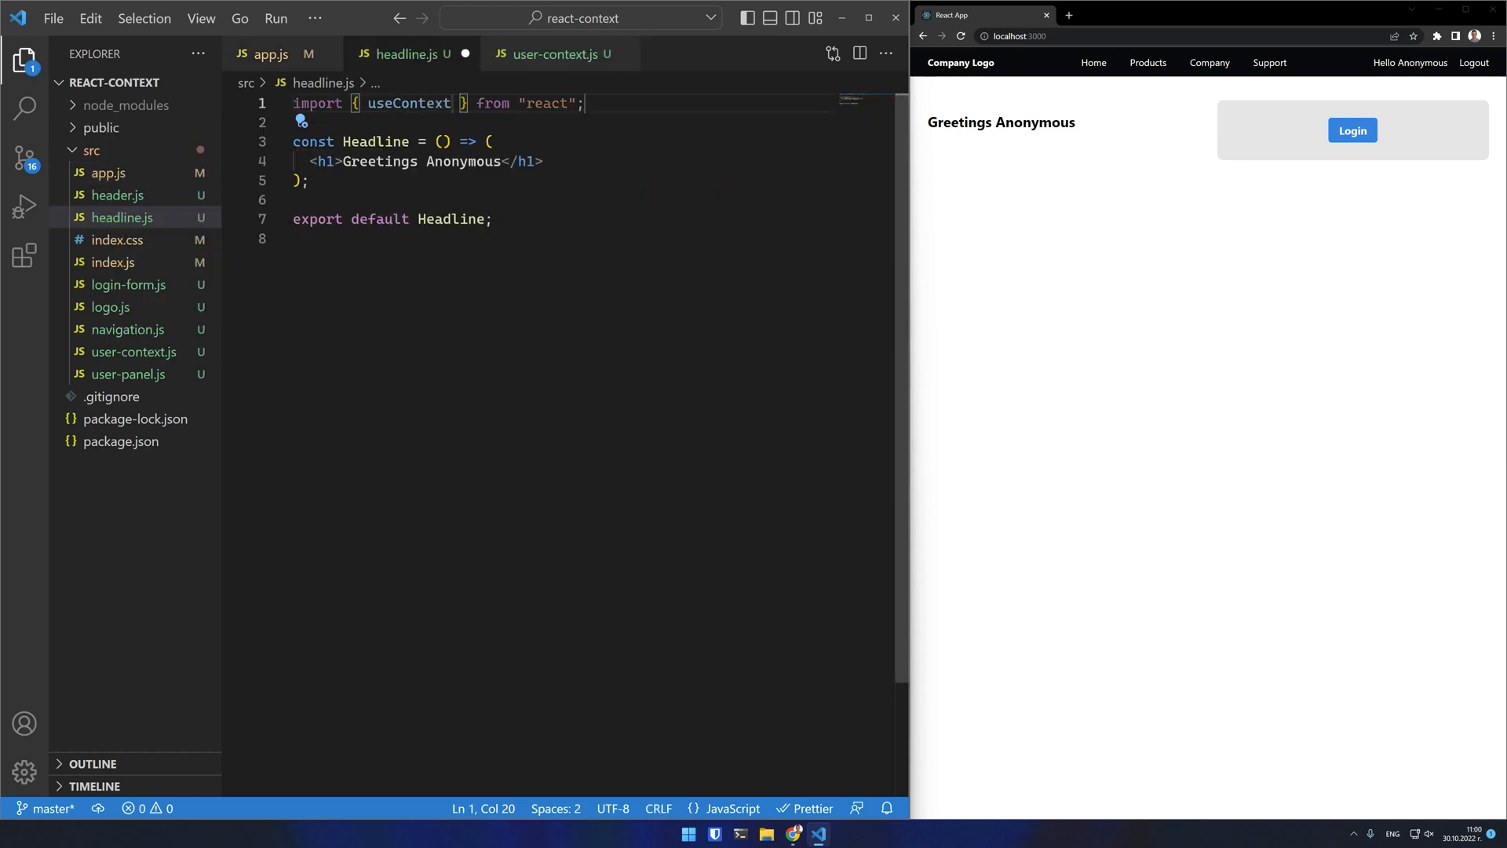
{"action": "key", "text": "Return"}
{"action": "type", "text": "import User"}
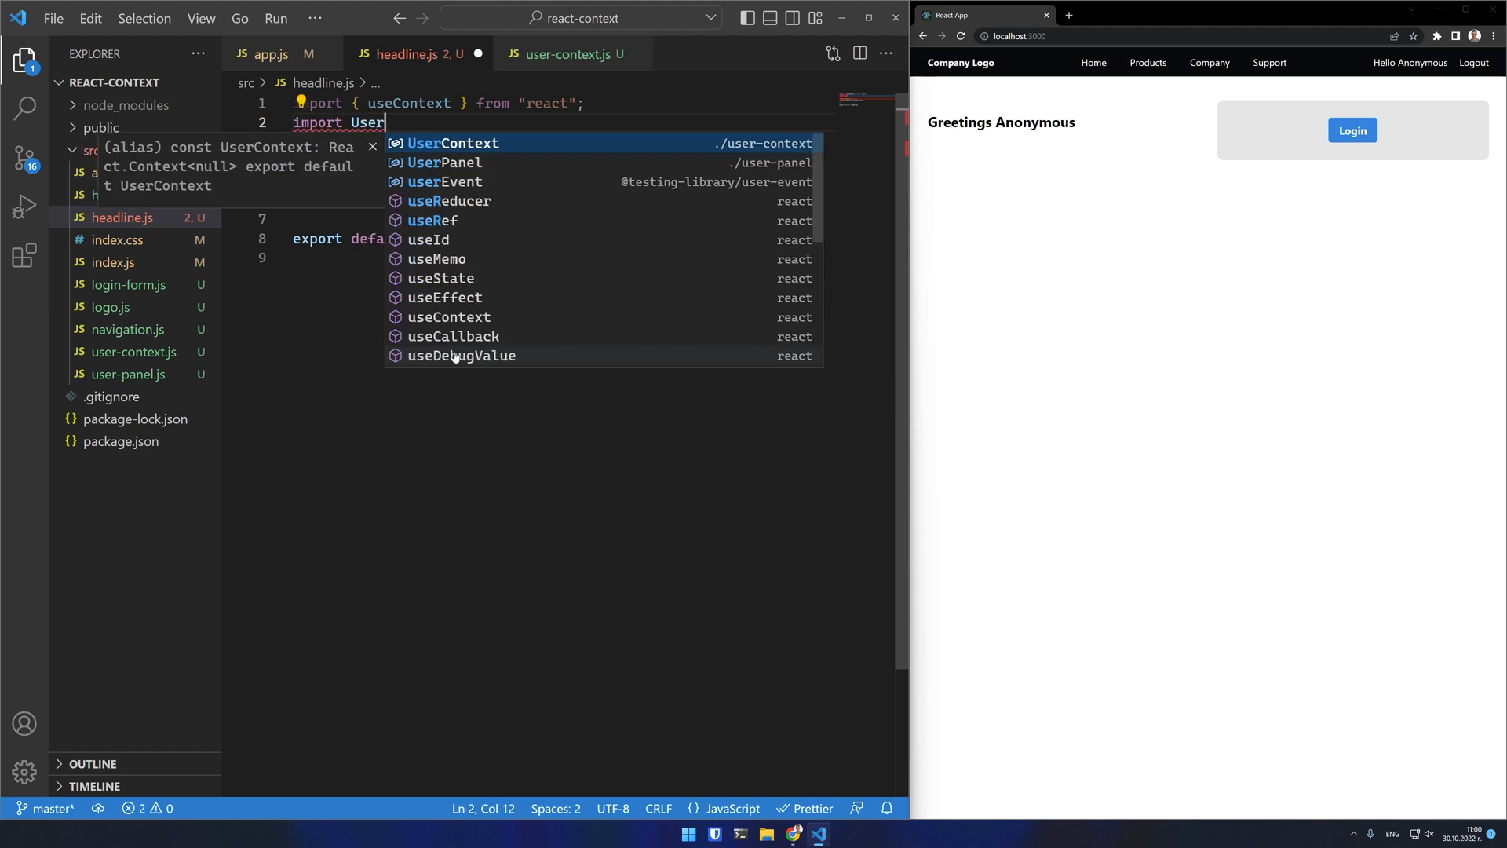
{"action": "key", "text": "Tab"}
{"action": "type", "text": "from \"./user-context\";{"}
Step: Turn Headline into a block body with const user = useContext(UserContext) before the return
{"action": "key", "text": "Return"}
{"action": "type", "text": "return ("}
{"action": "key", "text": "Delete"}
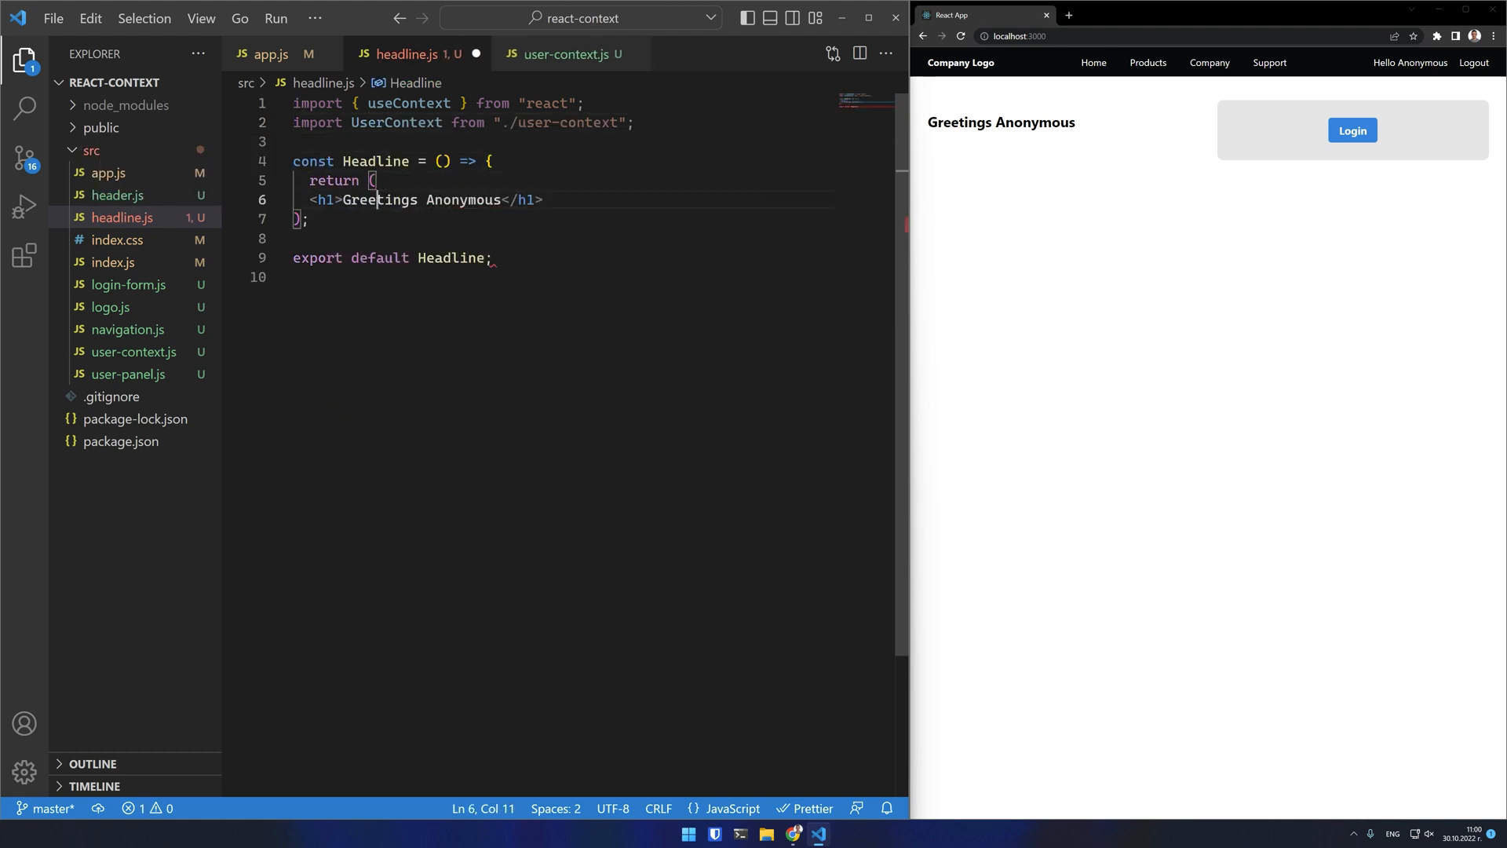
{"action": "key", "text": "Down"}
{"action": "key", "text": "End"}
{"action": "key", "text": "Return"}
{"action": "type", "text": ");"}
{"action": "key", "text": "Return"}
{"action": "type", "text": "};"}
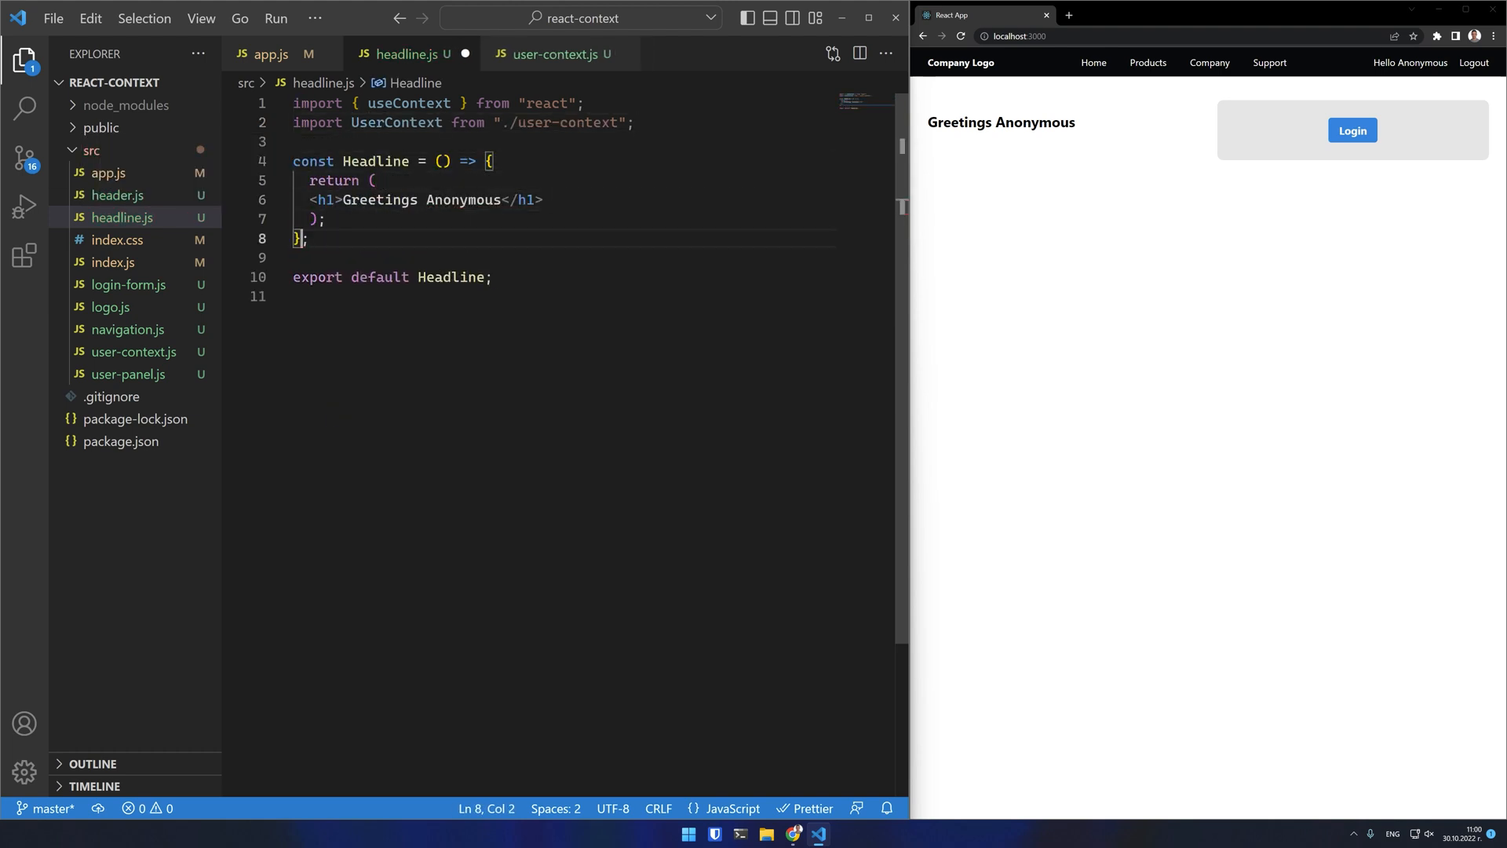
{"action": "key", "text": "Up"}
{"action": "key", "text": "Up"}
{"action": "key", "text": "Up"}
{"action": "key", "text": "End"}
{"action": "key", "text": "Return"}
{"action": "type", "text": "const user = use"}
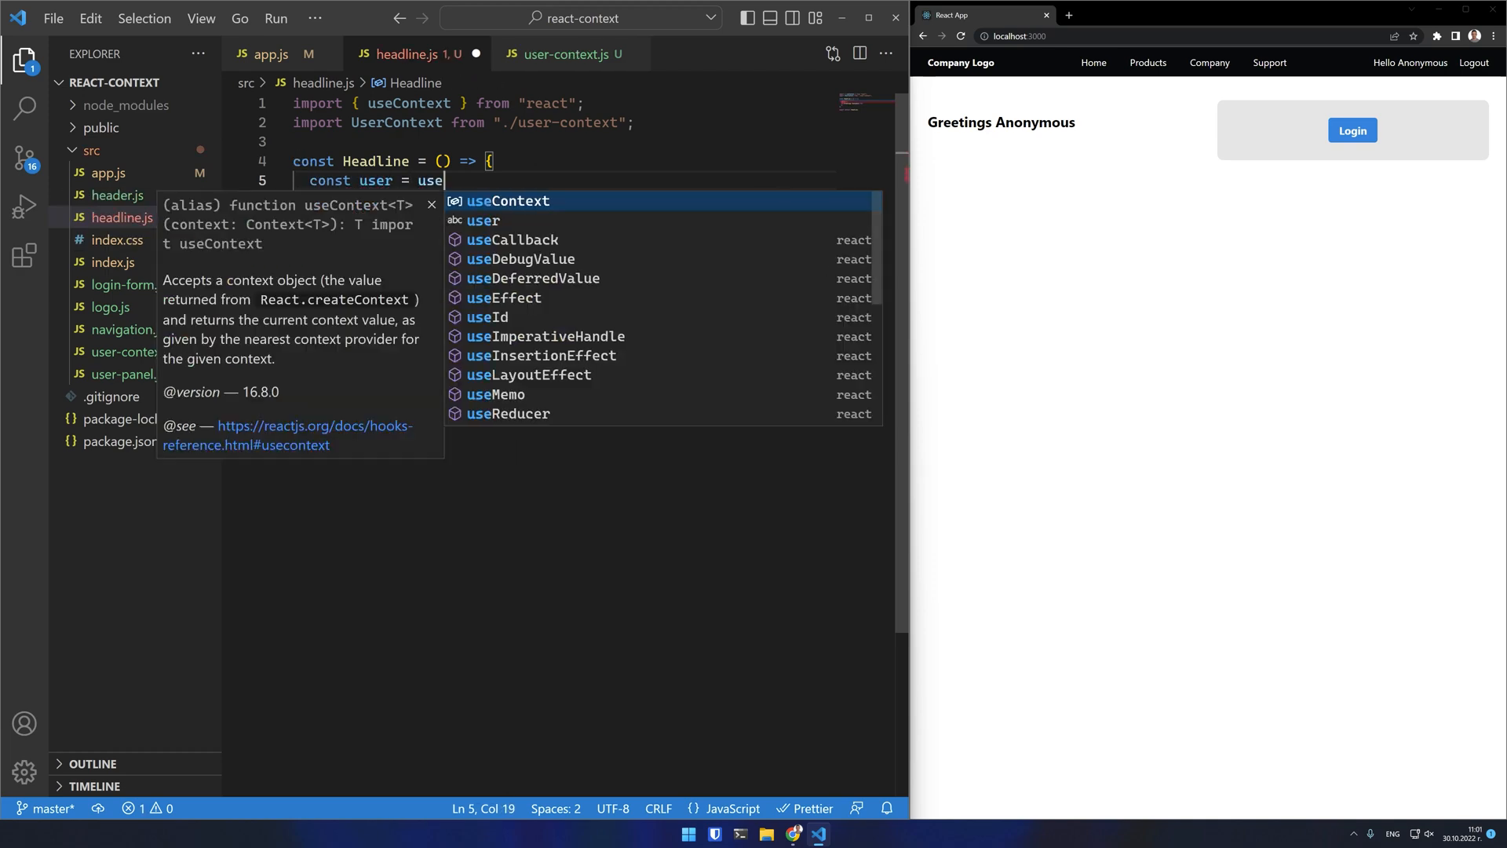
{"action": "key", "text": "Tab"}
{"action": "type", "text": "(UserContext"}
{"action": "key", "text": "End"}
{"action": "type", "text": ";"}
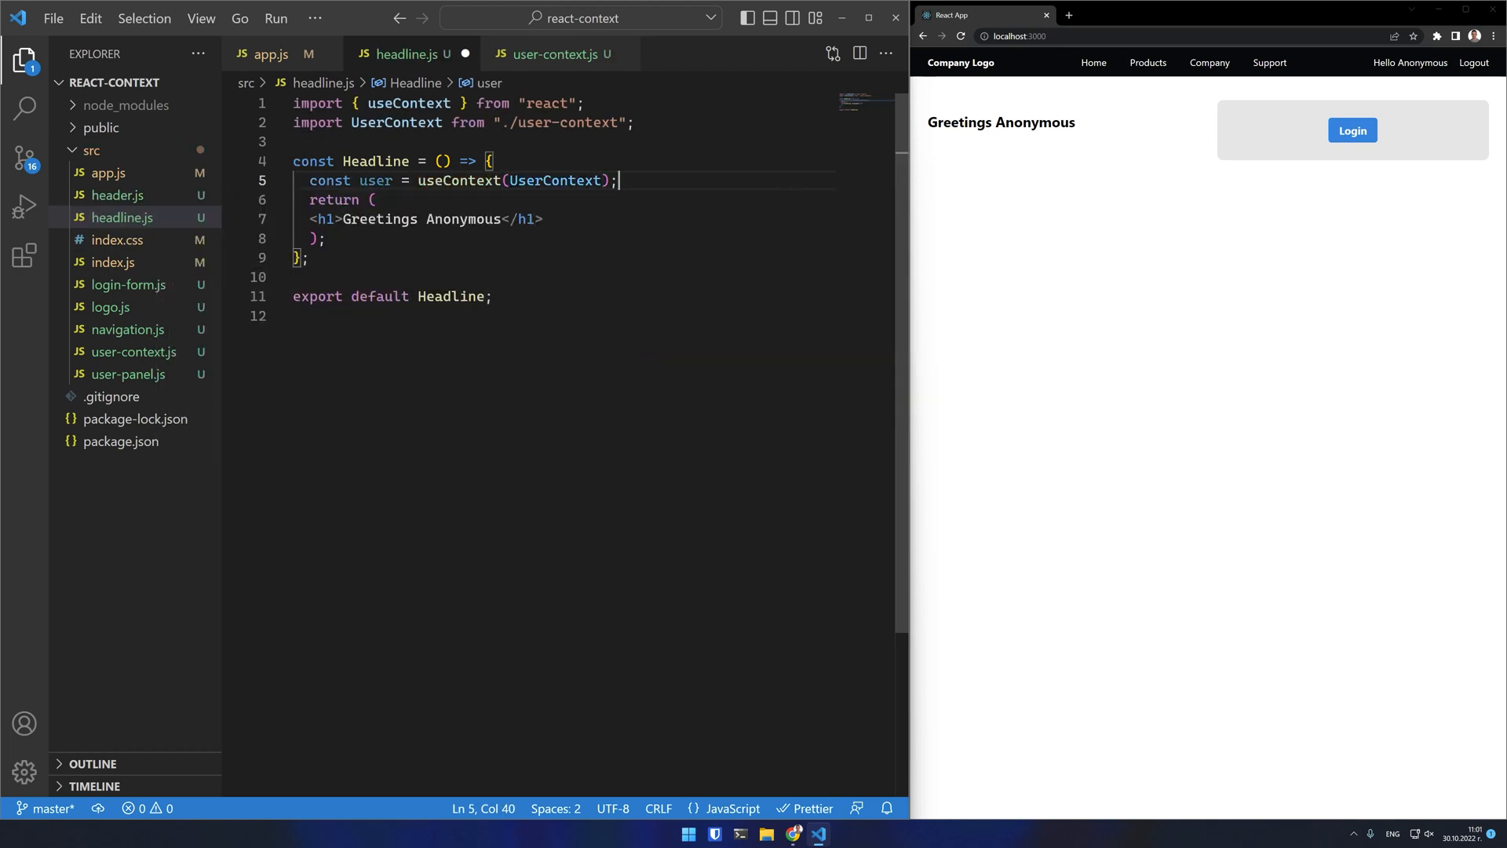
Step: Make the h1 show user.name or 'Anonymous' via a ternary, save, and confirm Greetings John in the browser
{"action": "key", "text": "Down"}
{"action": "key", "text": "Return"}
{"action": "key", "text": "Down"}
{"action": "type", "text": "{}"}
{"action": "key", "text": "Left"}
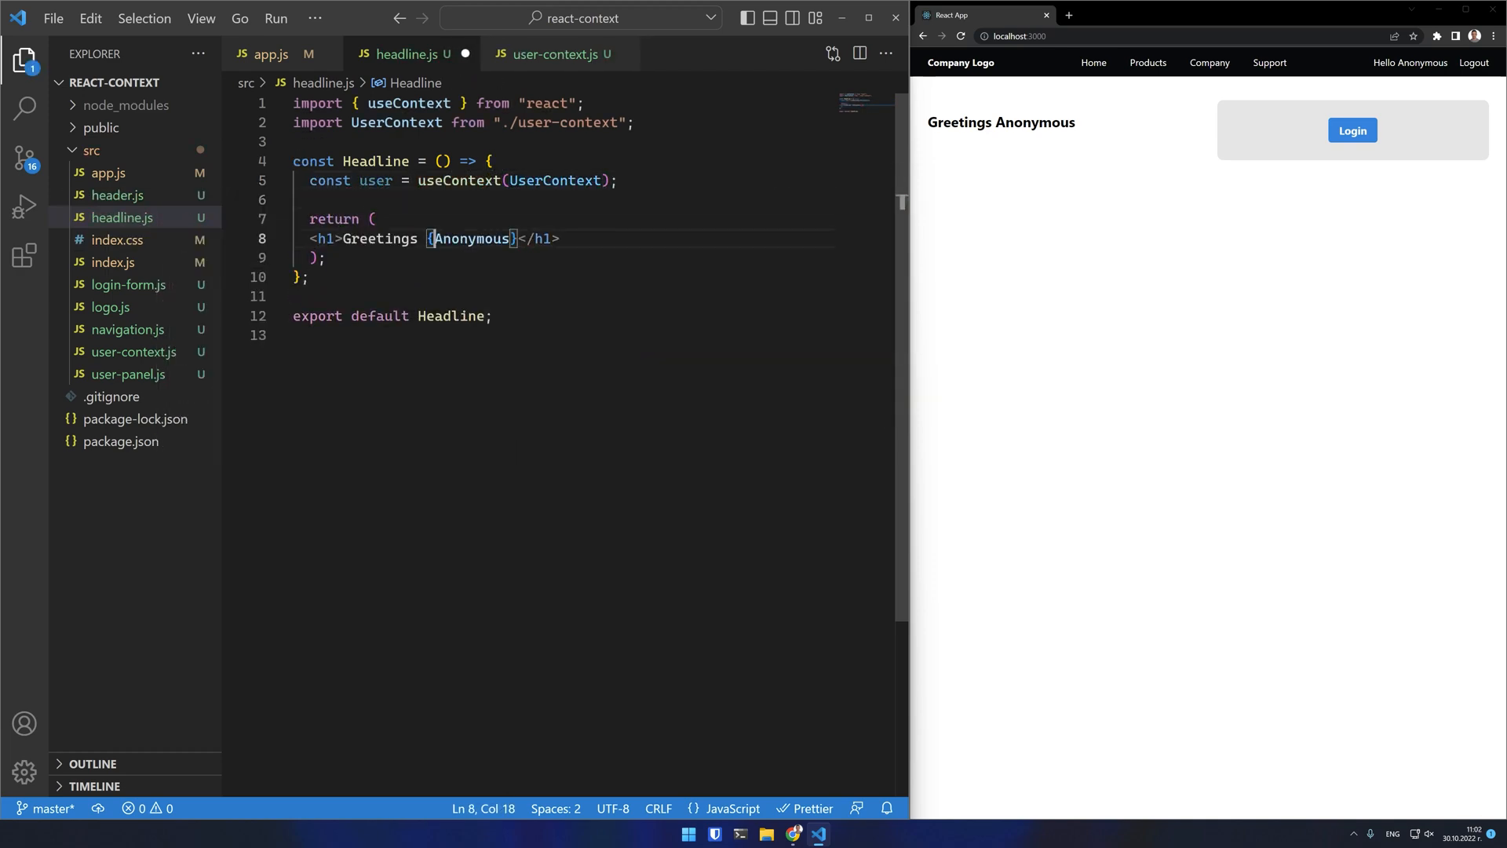
{"action": "type", "text": "'"}
{"action": "key", "text": "Home"}
{"action": "type", "text": "'user && "}
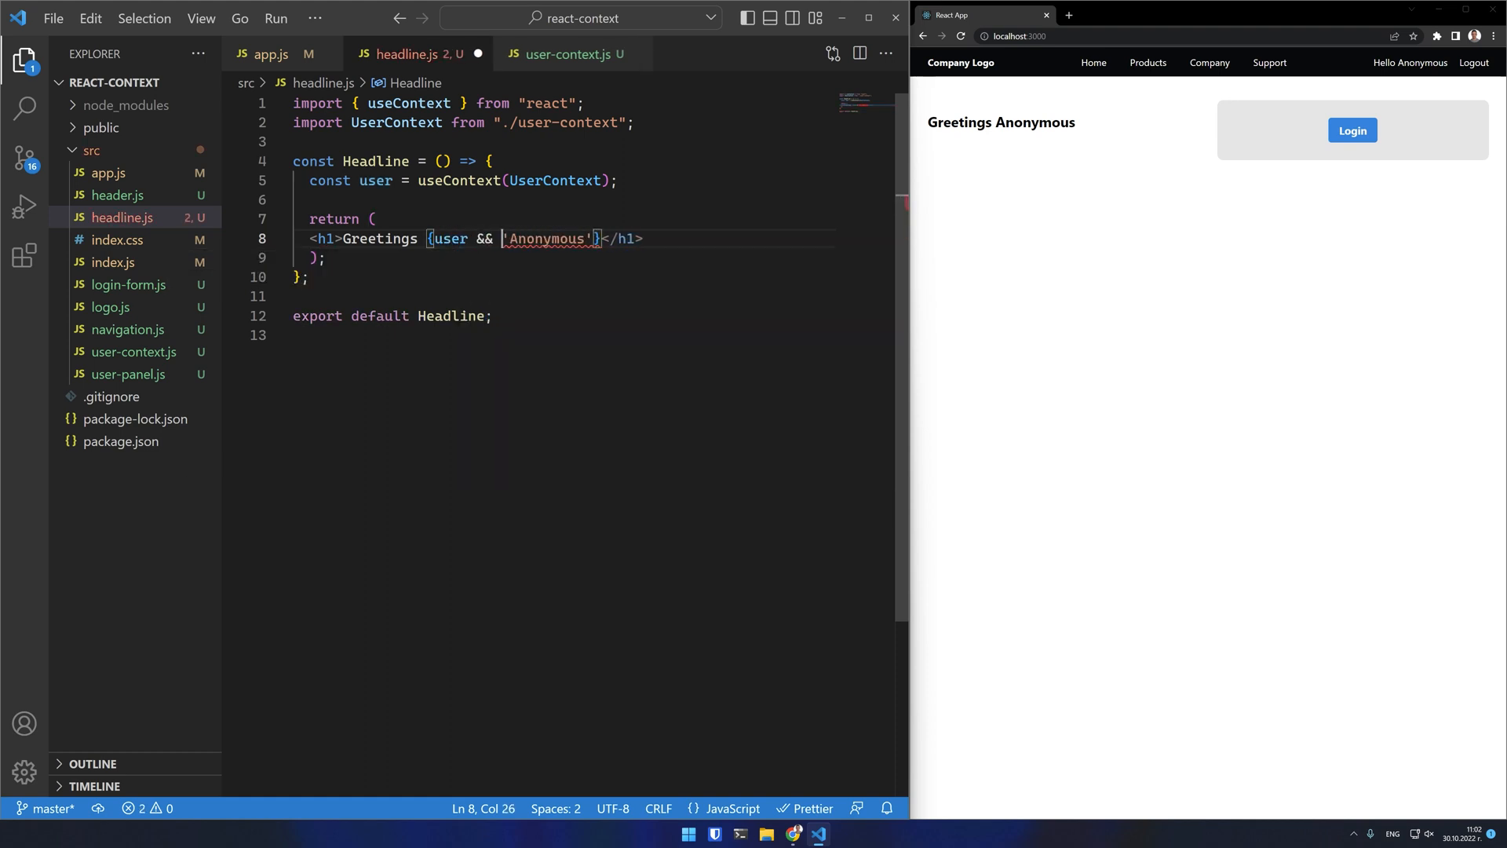
{"action": "type", "text": "user.name ? user.n"}
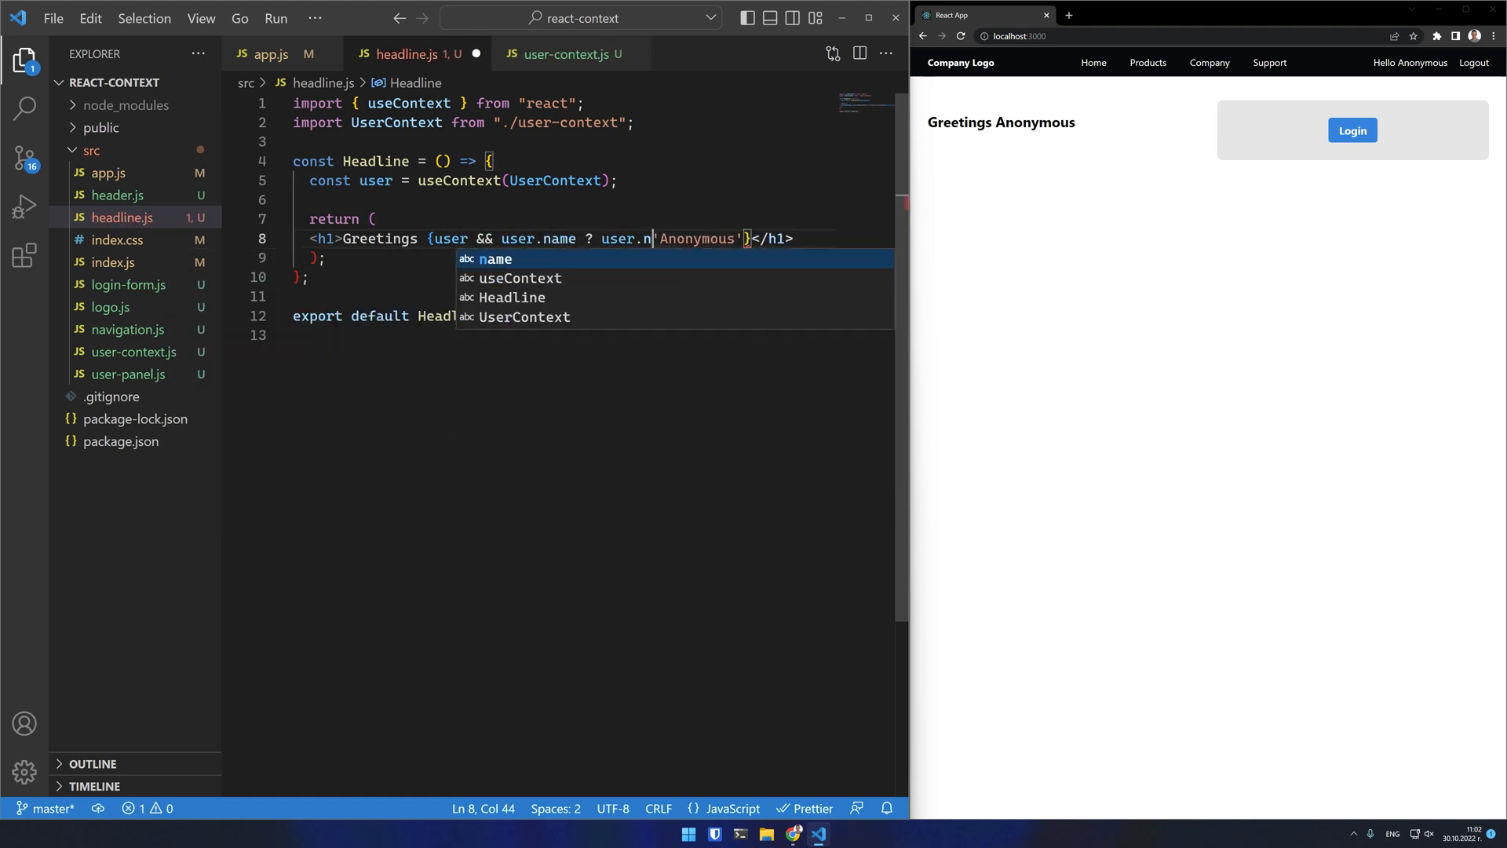
{"action": "type", "text": "ame :"}
{"action": "key", "text": "ctrl+s"}
{"action": "double_click", "coordinate": [1010, 122]}
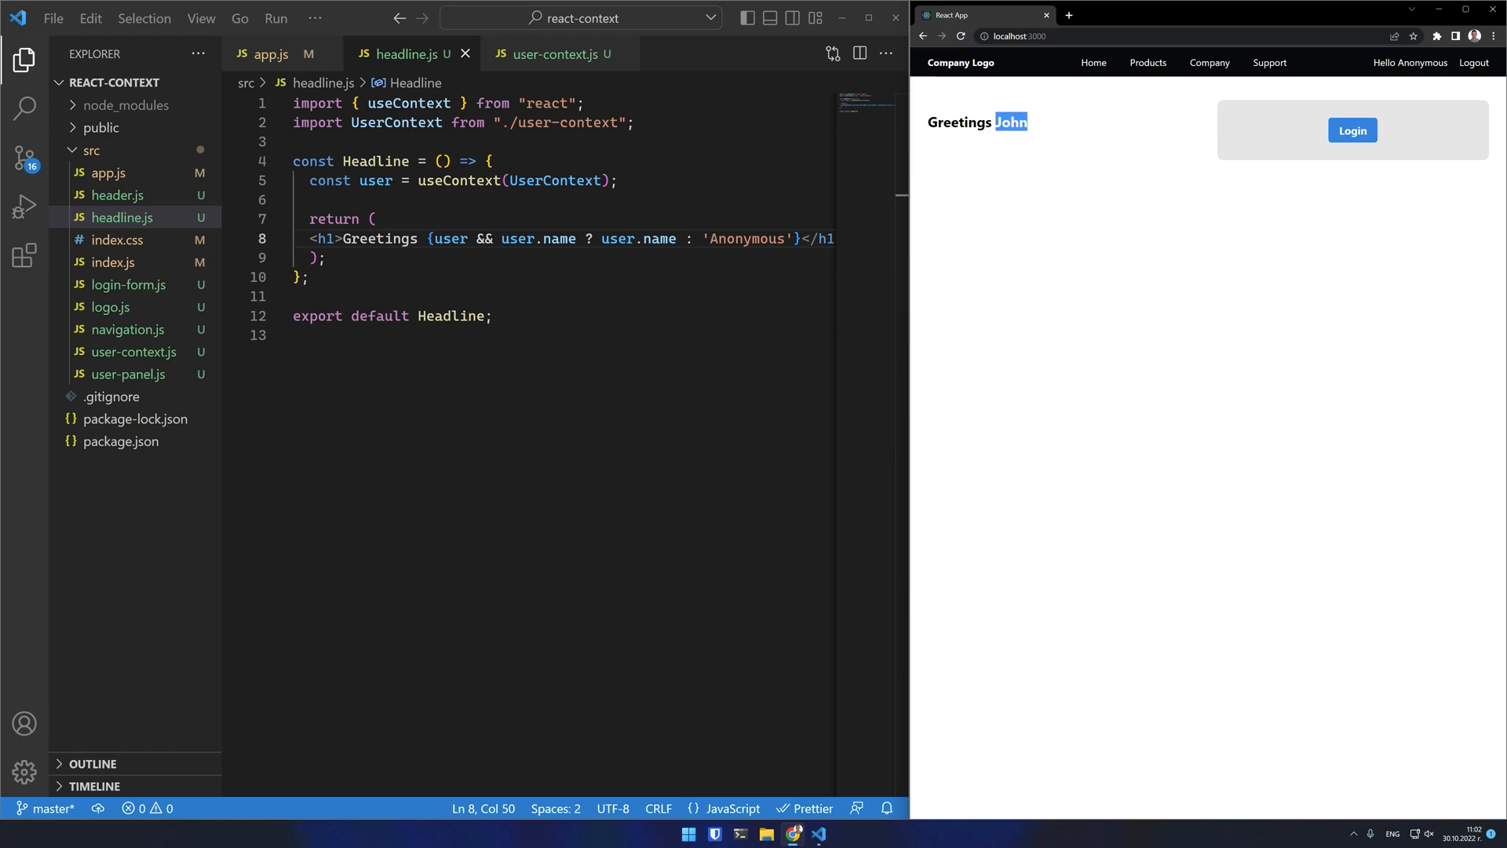
{"action": "left_click", "coordinate": [325, 258]}
Step: Open user-panel.js and import useContext and UserContext at the top
{"action": "left_click", "coordinate": [127, 374]}
{"action": "left_click", "coordinate": [298, 103]}
{"action": "type", "text": "import { useCon"}
{"action": "key", "text": "Tab"}
{"action": "type", "text": "} from \"react"}
{"action": "key", "text": "End"}
{"action": "key", "text": "Return"}
{"action": "type", "text": "import User"}
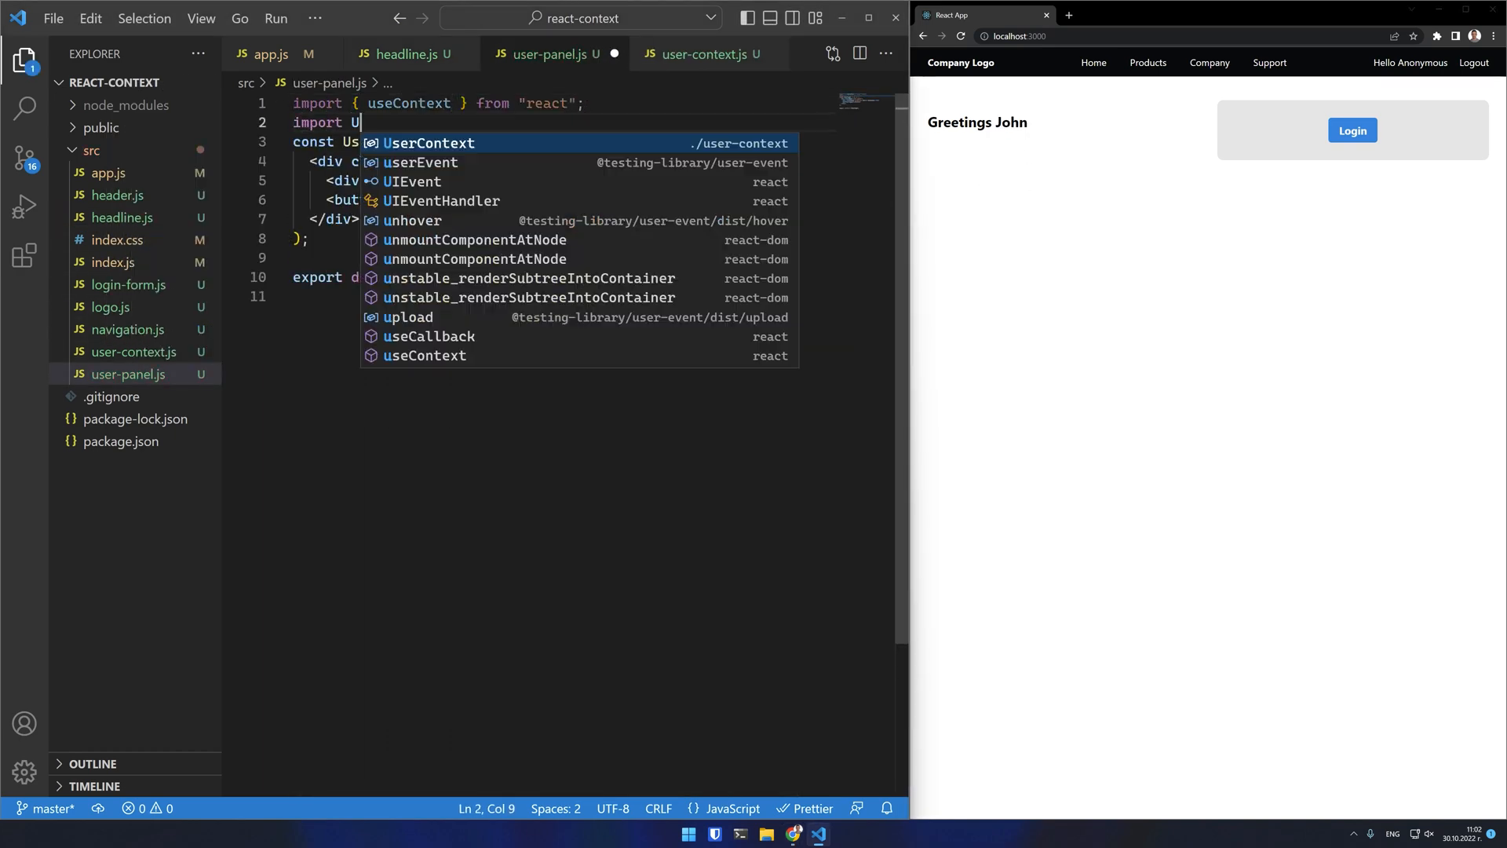
{"action": "key", "text": "Tab"}
{"action": "key", "text": "Return"}
Step: Convert UserPanel to a block body and add const user = useContext(UserContext)
{"action": "left_click", "coordinate": [500, 161]}
{"action": "key", "text": "BackSpace"}
{"action": "type", "text": "{  return ("}
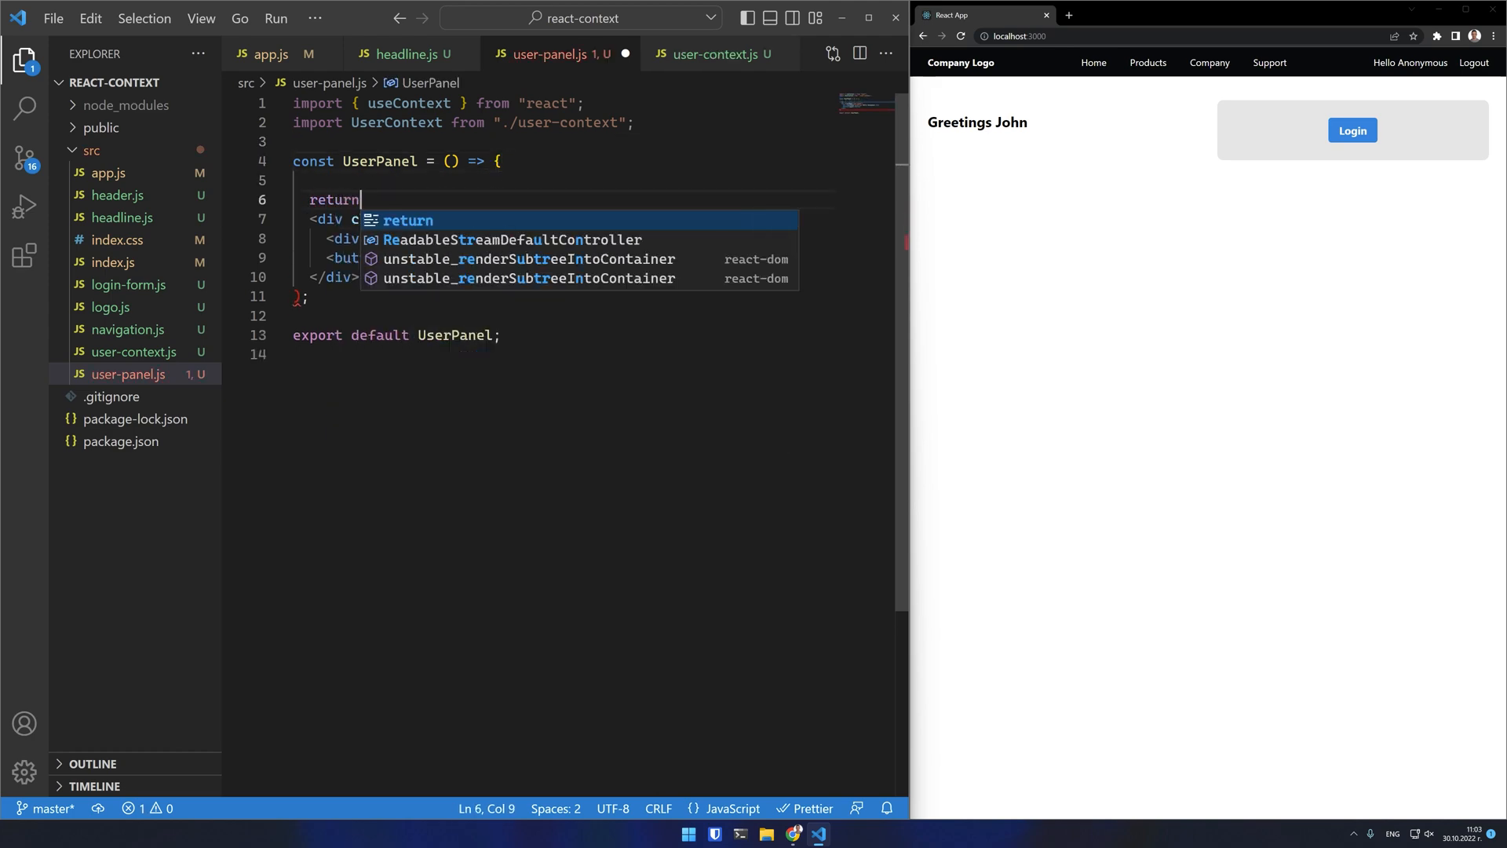
{"action": "type", "text": "("}
{"action": "left_click", "coordinate": [300, 296]}
{"action": "type", "text": "; }"}
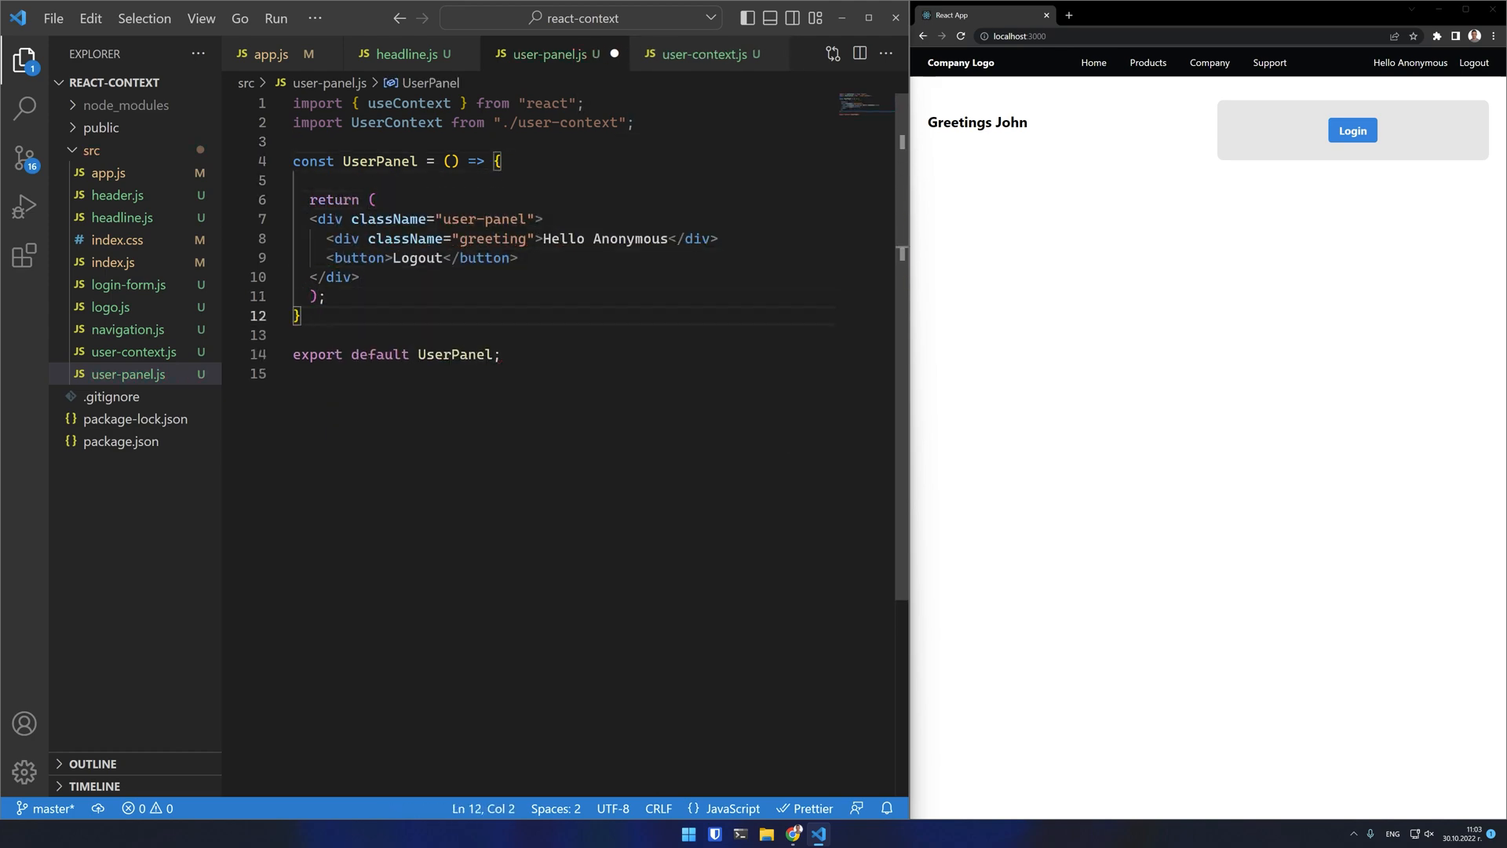
{"action": "left_click_drag", "start_coordinate": [358, 277], "coordinate": [310, 219]}
{"action": "key", "text": "Tab"}
{"action": "left_click", "coordinate": [309, 180]}
{"action": "type", "text": "const user = useCon"}
{"action": "key", "text": "Tab"}
{"action": "type", "text": "(UserCon"}
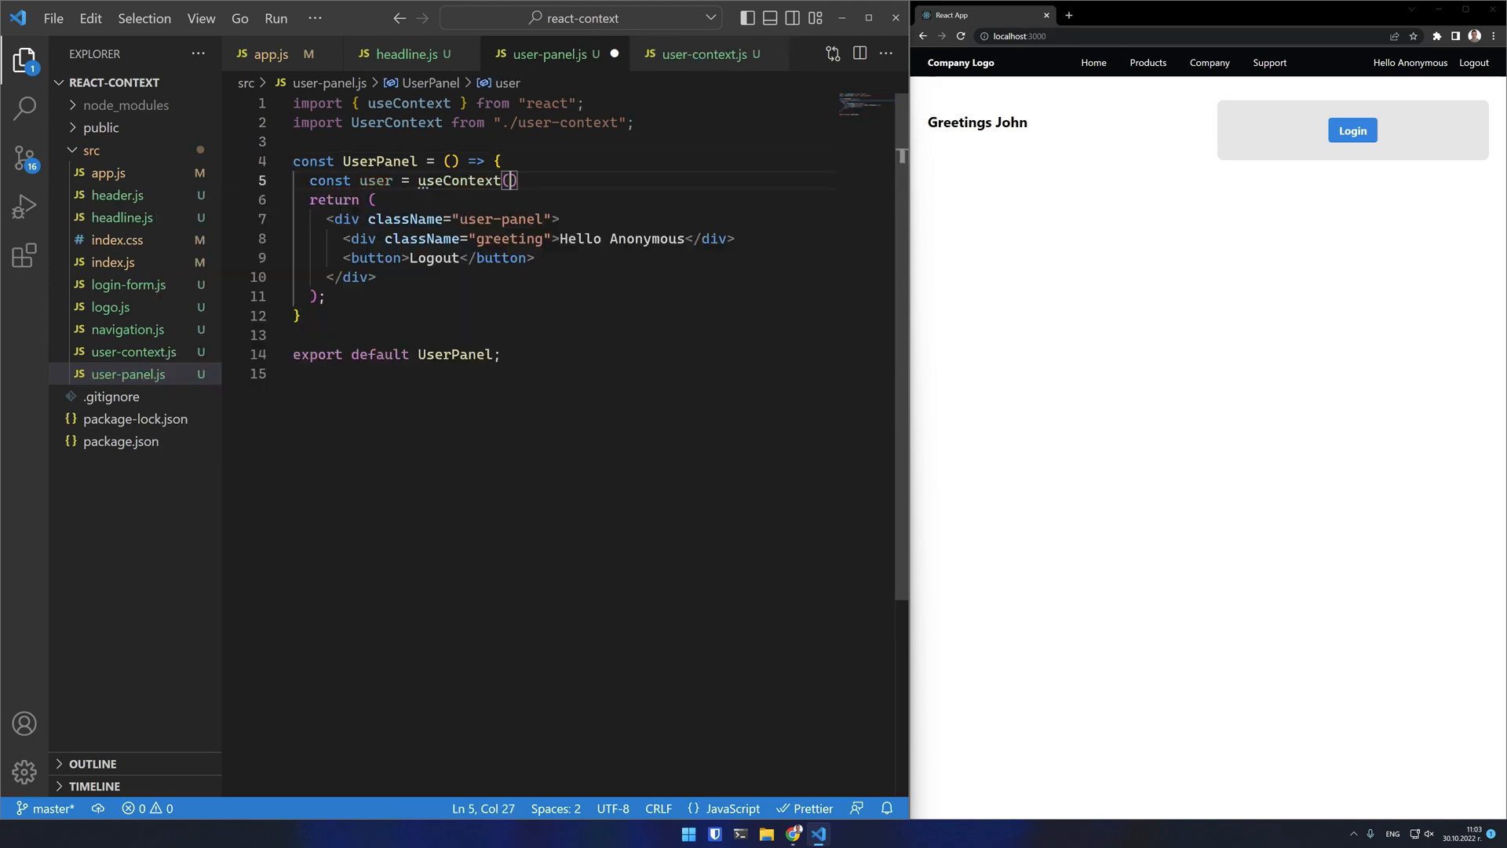
{"action": "key", "text": "Tab"}
{"action": "type", "text": ";"}
Step: Make the greeting show user.name or 'Anonymous' and save, so the header reads Hello John
{"action": "key", "text": "ctrl+s"}
{"action": "type", "text": "{ user && user.name ? user.name "}
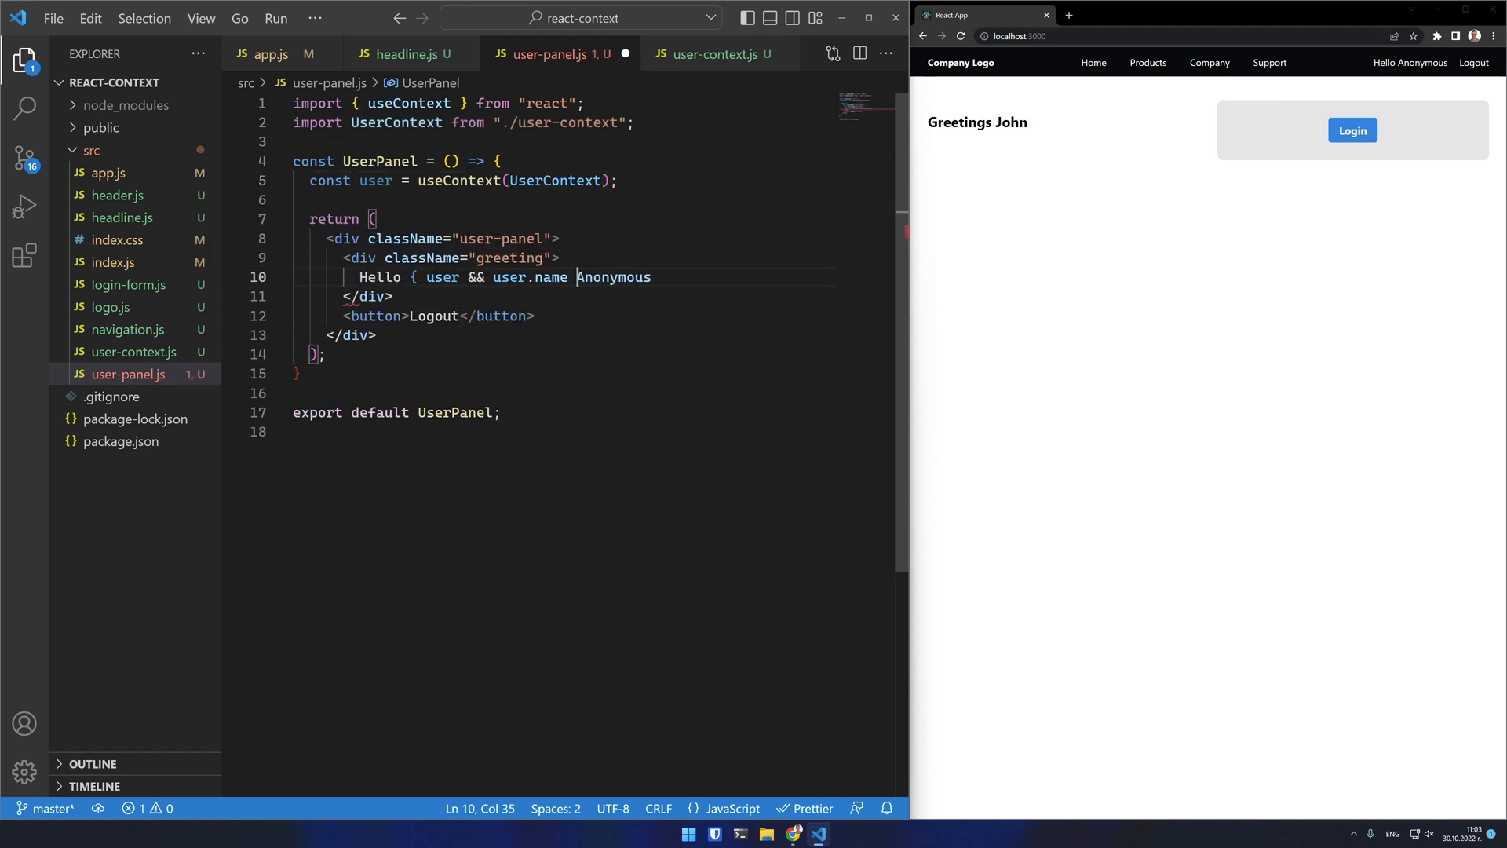
{"action": "type", "text": ": '"}
{"action": "key", "text": "End"}
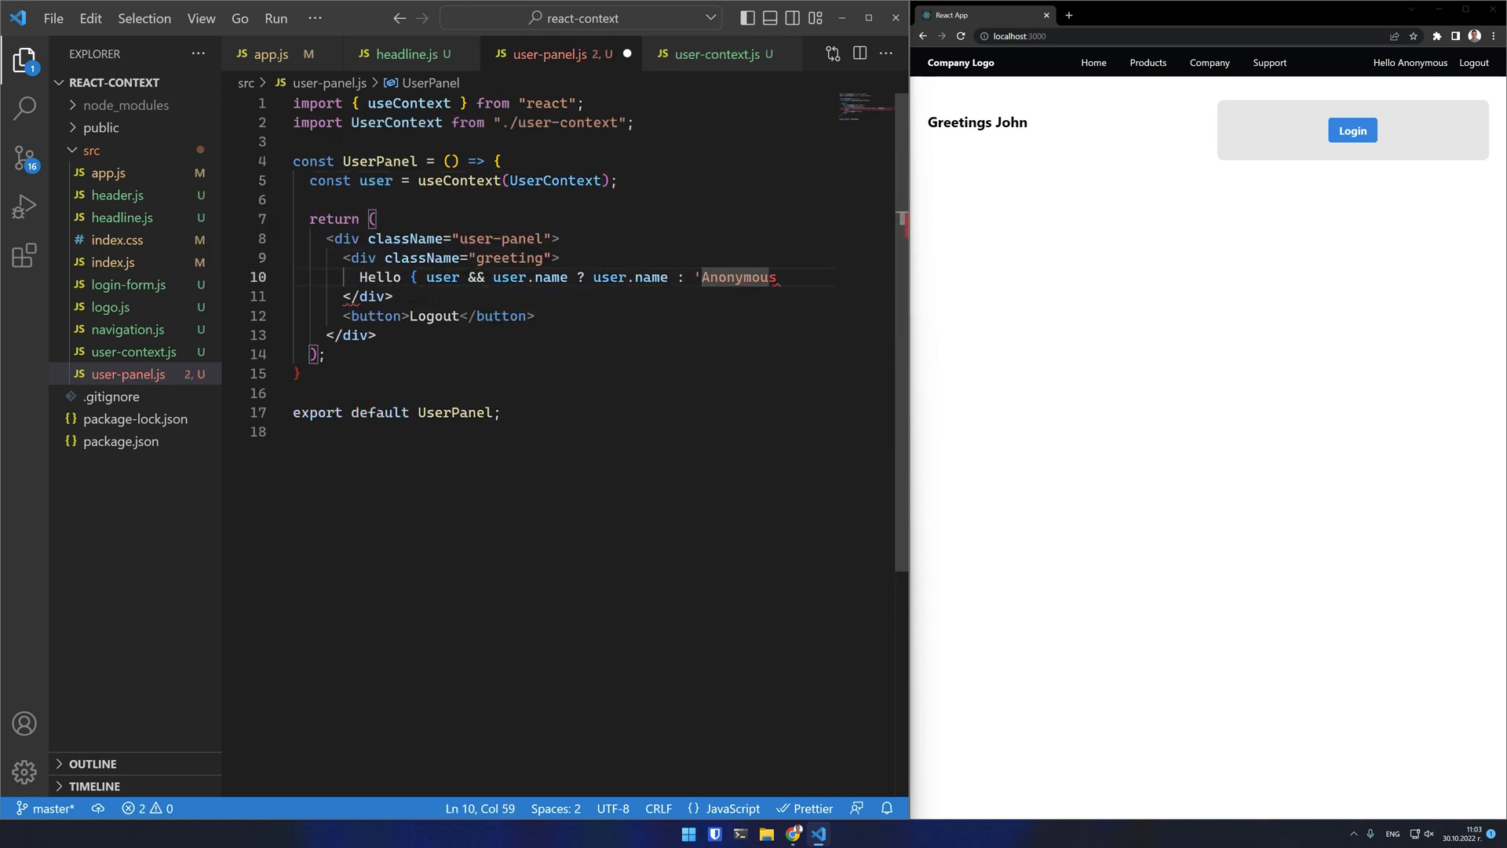
{"action": "type", "text": "' }"}
{"action": "key", "text": "Down"}
{"action": "key", "text": "End"}
{"action": "key", "text": "Return"}
{"action": "key", "text": "ctrl+s"}
{"action": "type", "text": "{ user"}
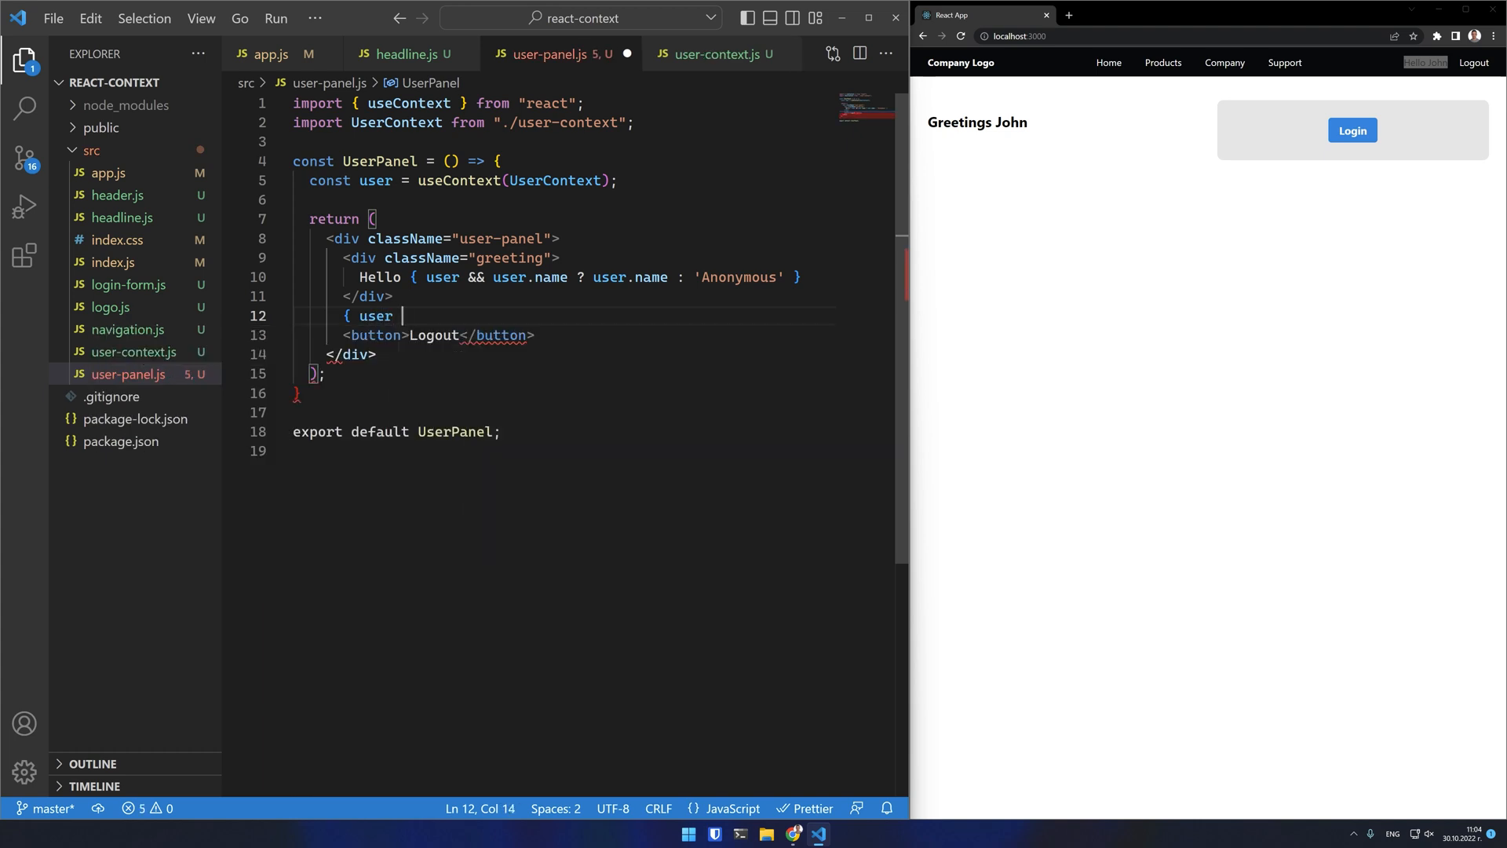
{"action": "type", "text": " !== null ? ("}
Step: Wrap the Logout button in a user !== null guard and save user-panel.js
{"action": "key", "text": "Down"}
{"action": "key", "text": "ctrl+bracketright"}
{"action": "key", "text": "End"}
{"action": "key", "text": "Return"}
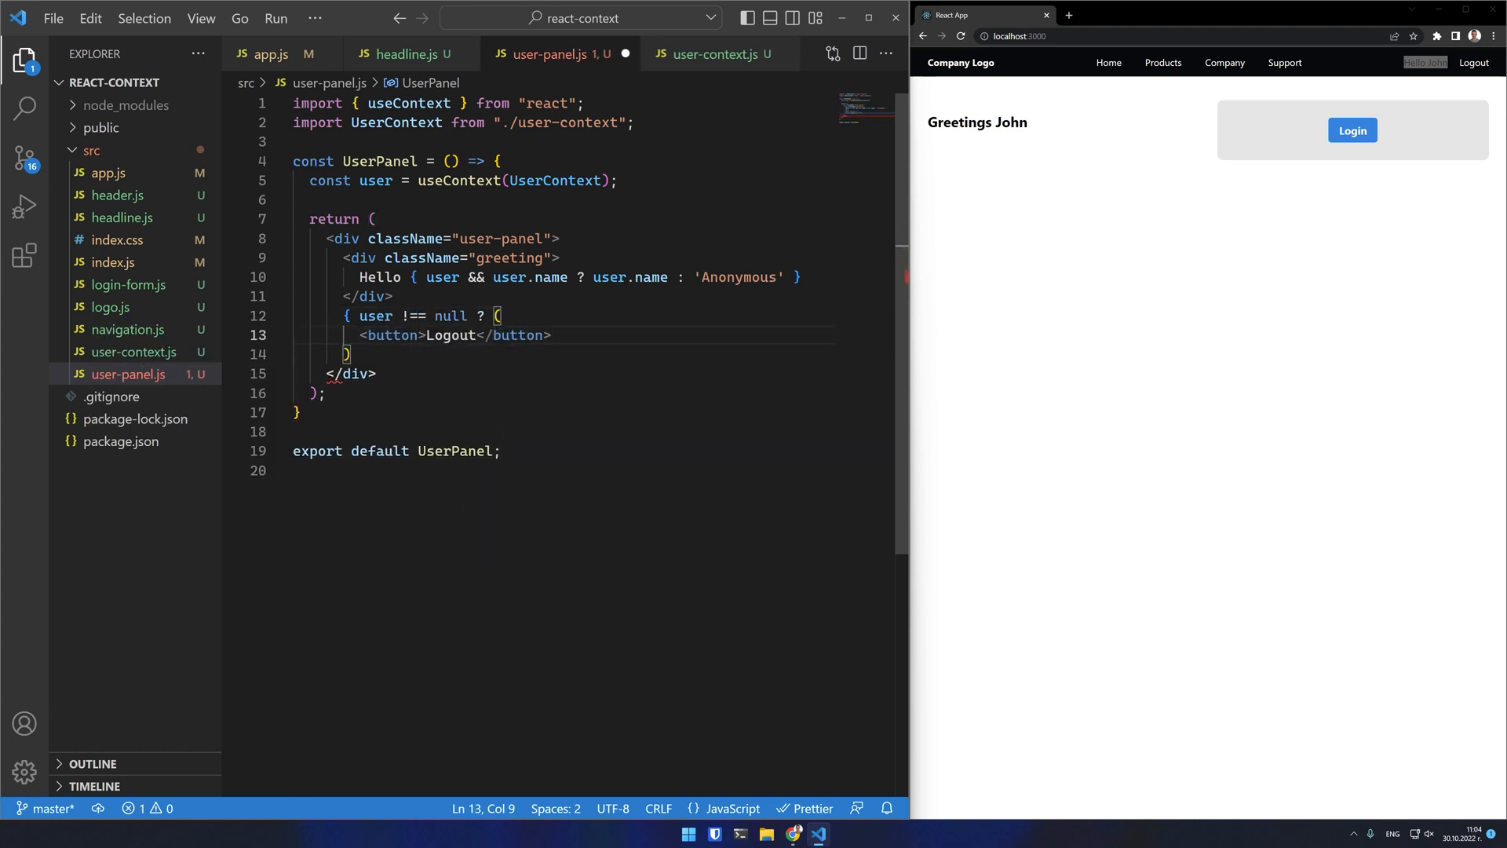
{"action": "type", "text": ") :"}
{"action": "key", "text": "ctrl+s"}
Step: Add a useState import from React below the existing imports in app.js
{"action": "key", "text": "ctrl+Tab"}
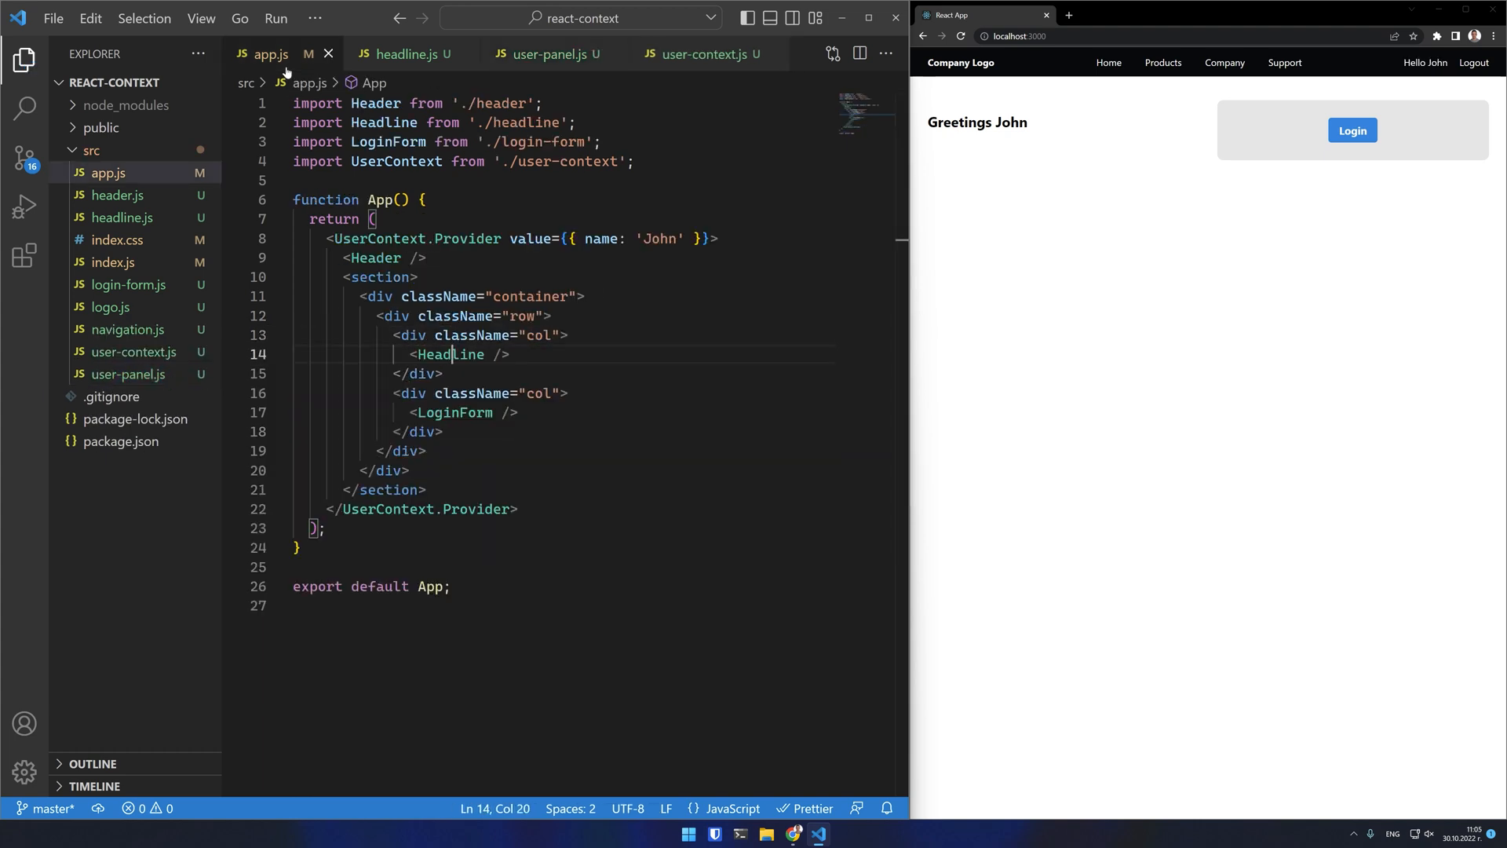
{"action": "key", "text": "ctrl+Home"}
{"action": "key", "text": "Down"}
{"action": "key", "text": "Down"}
{"action": "key", "text": "Down"}
{"action": "key", "text": "End"}
{"action": "key", "text": "Return"}
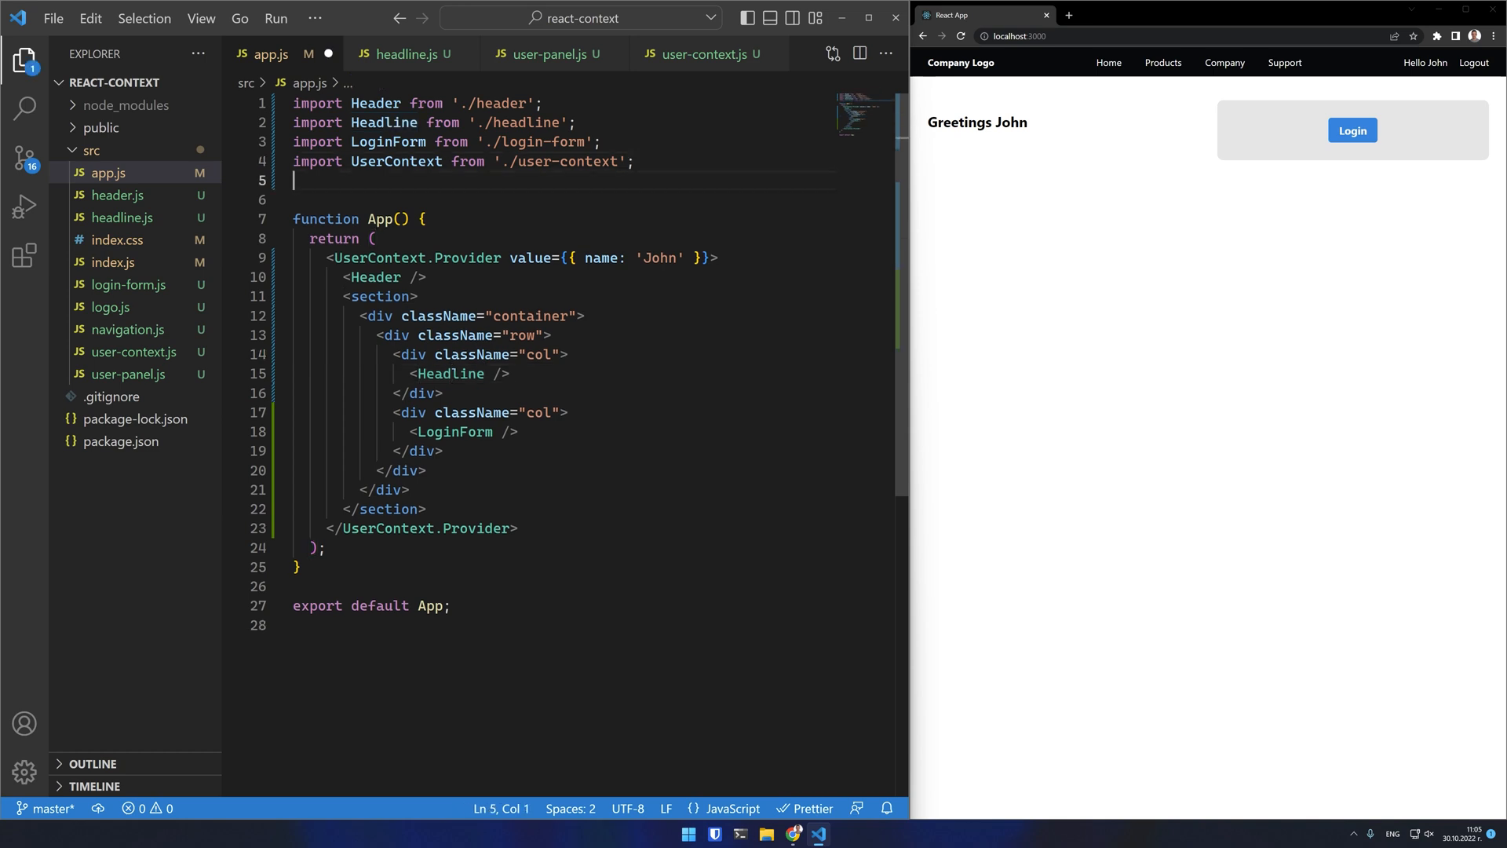
{"action": "type", "text": "import { useState"}
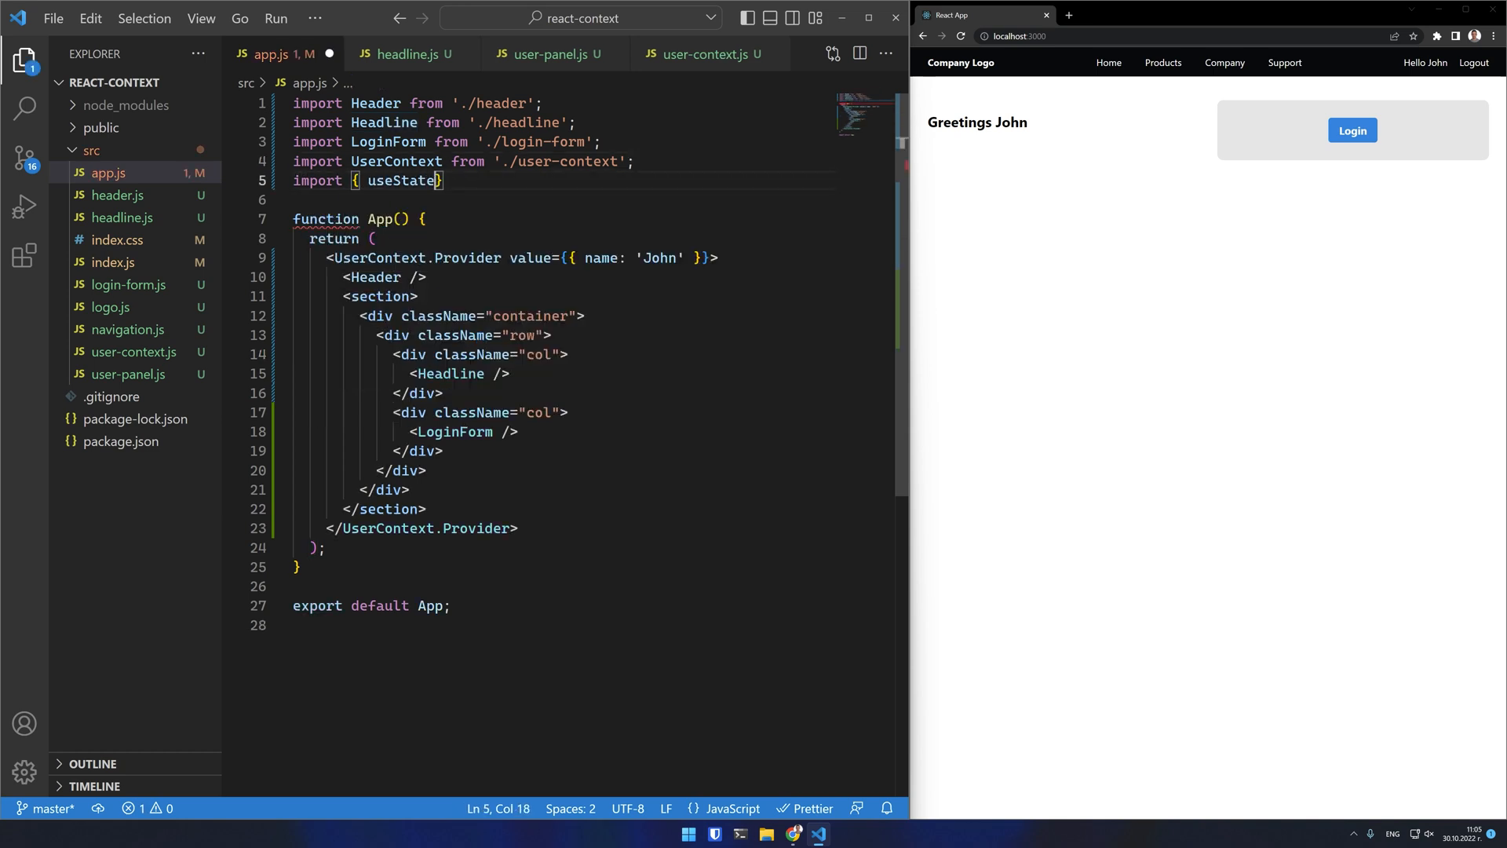
{"action": "type", "text": " } from "}
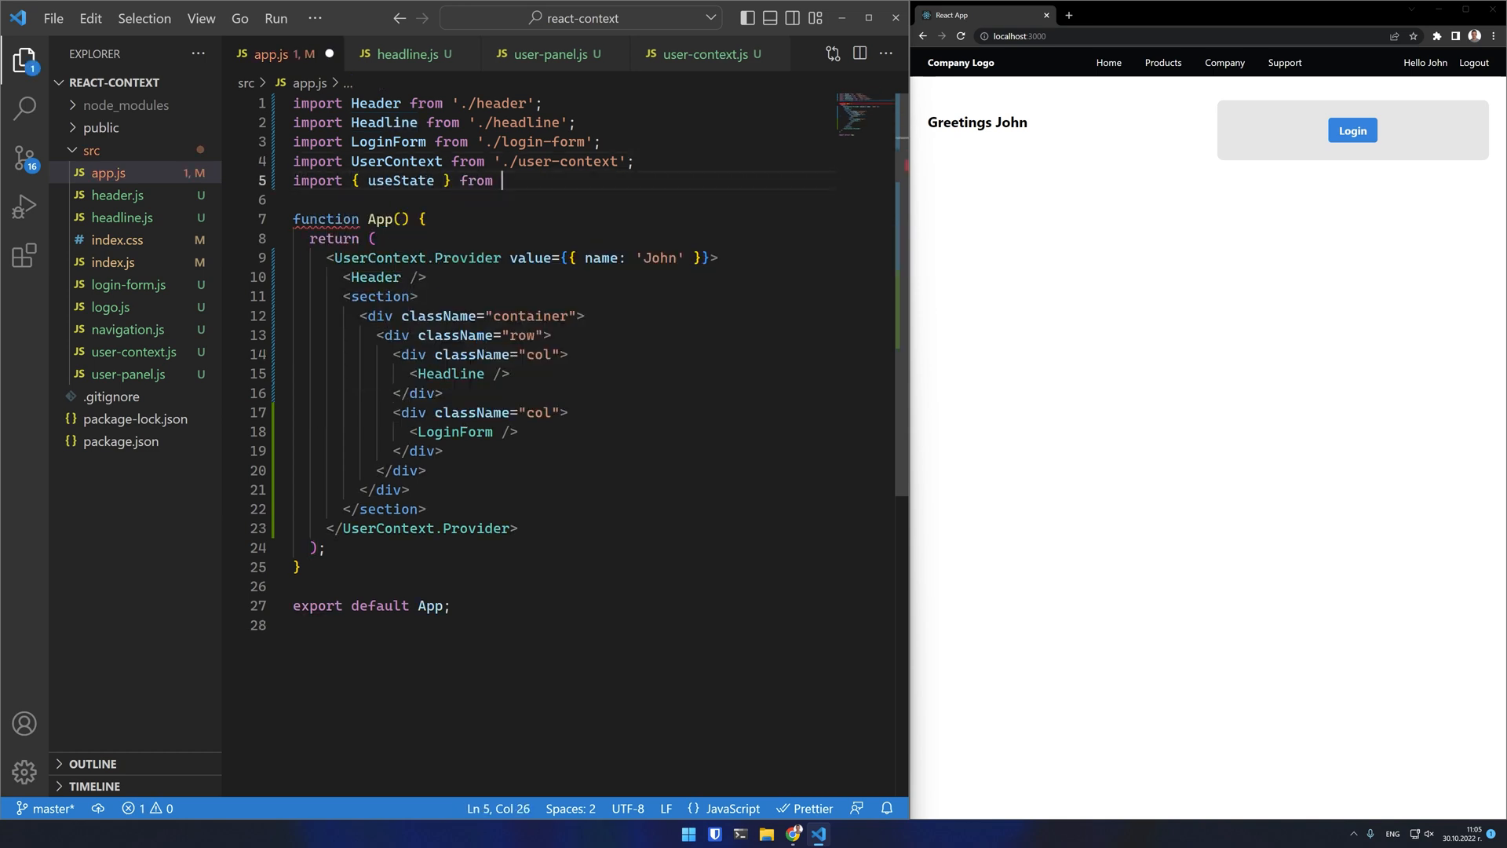
{"action": "type", "text": "'react';"}
{"action": "key", "text": "Down"}
{"action": "key", "text": "Down"}
Step: Declare const [user, setUser] = useState(null) in App and set the Provider value to [user, setUser]
{"action": "key", "text": "End"}
{"action": "key", "text": "Return"}
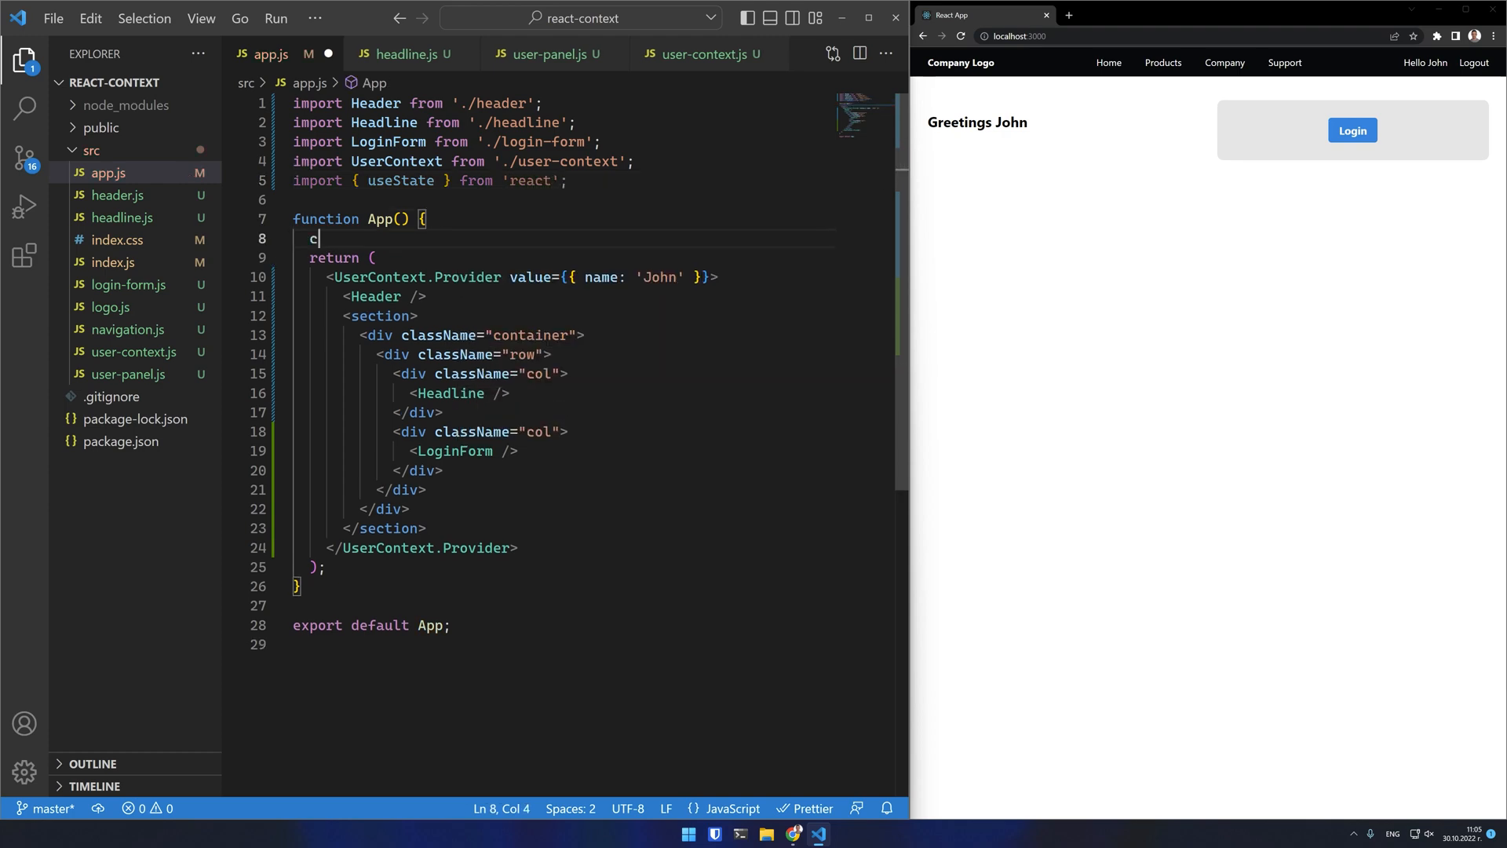
{"action": "type", "text": "const [user, setUser"}
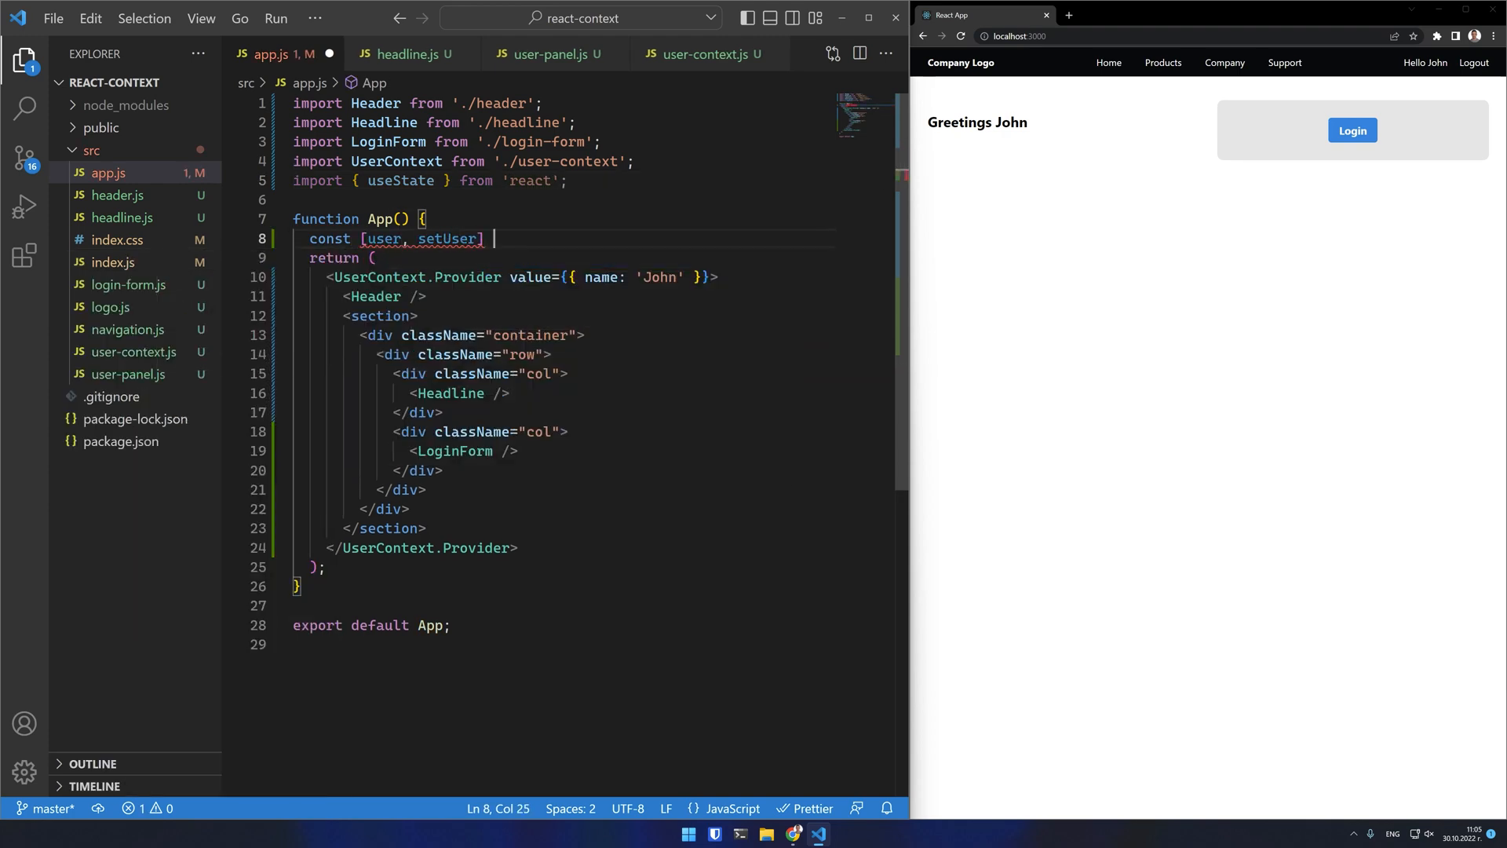
{"action": "key", "text": "End"}
{"action": "type", "text": "= useState(null);"}
{"action": "key", "text": "Return"}
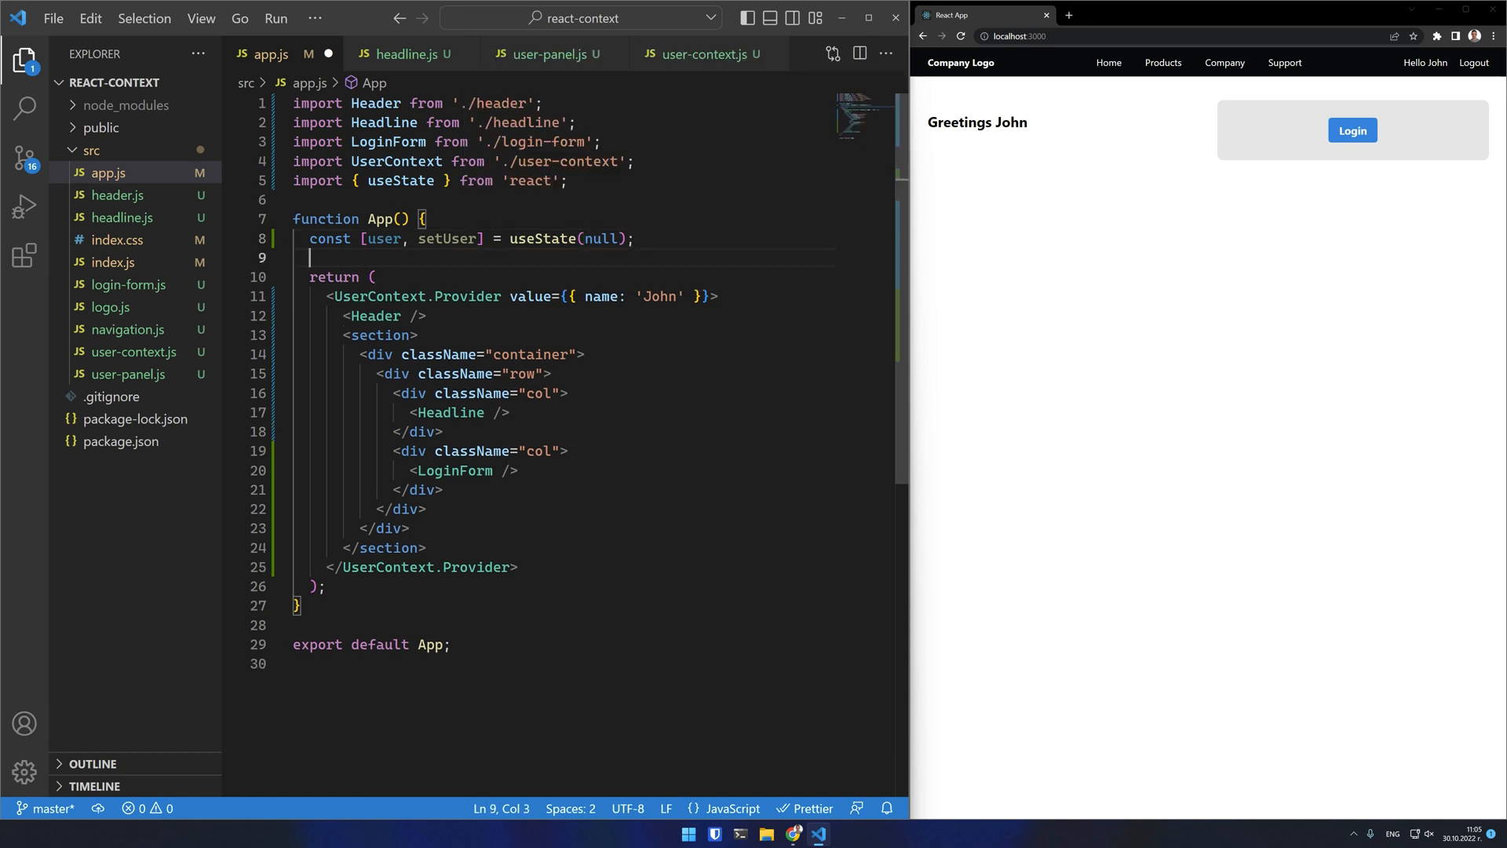
{"action": "left_click_drag", "start_coordinate": [570, 296], "coordinate": [705, 295]}
{"action": "type", "text": "[user,"}
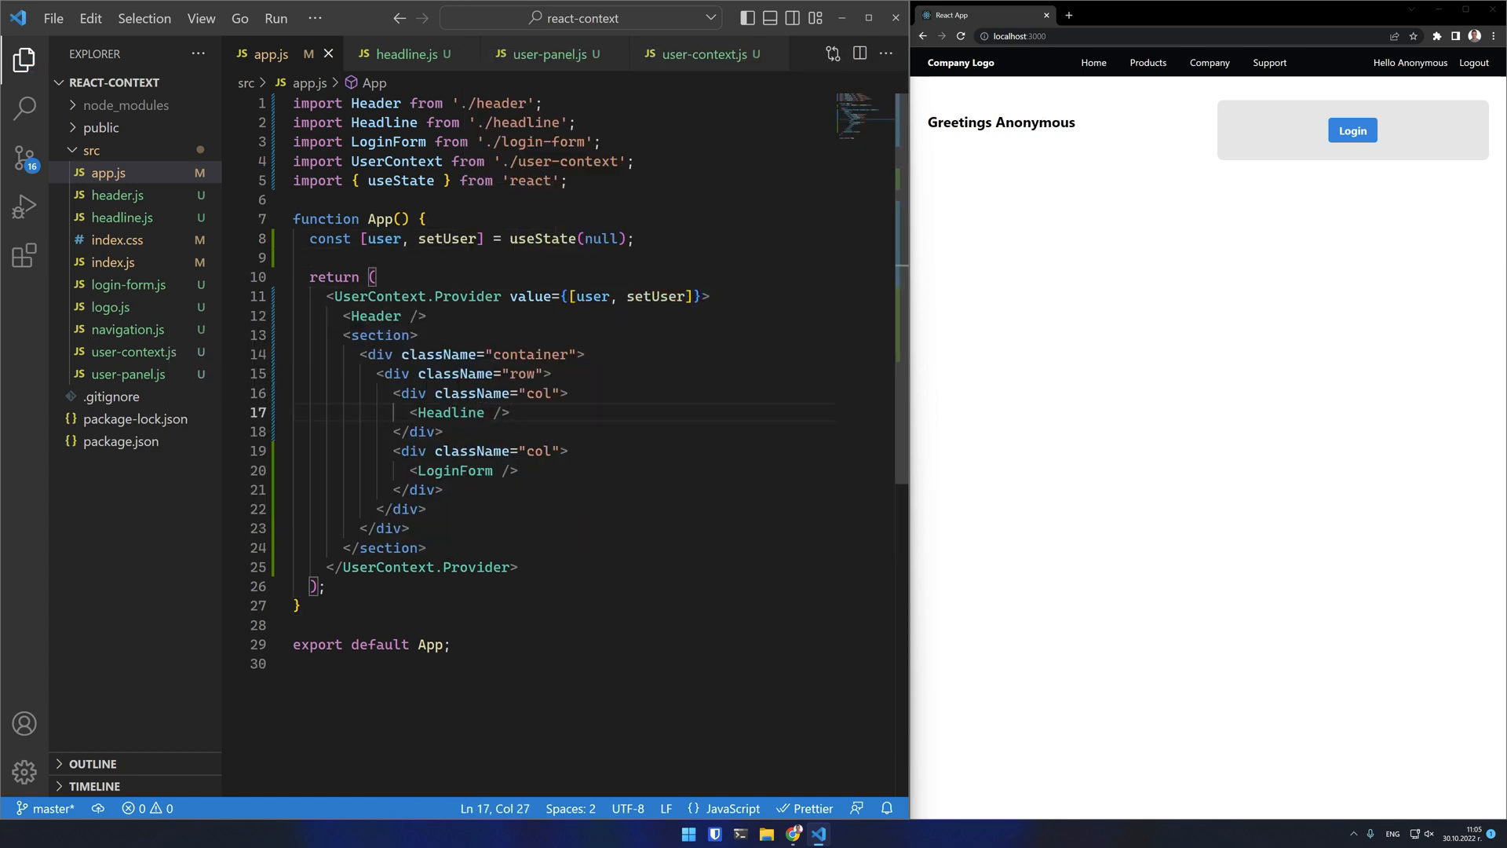
{"action": "left_click", "coordinate": [407, 54]}
{"action": "type", "text": "[user = useContext(UserContext"}
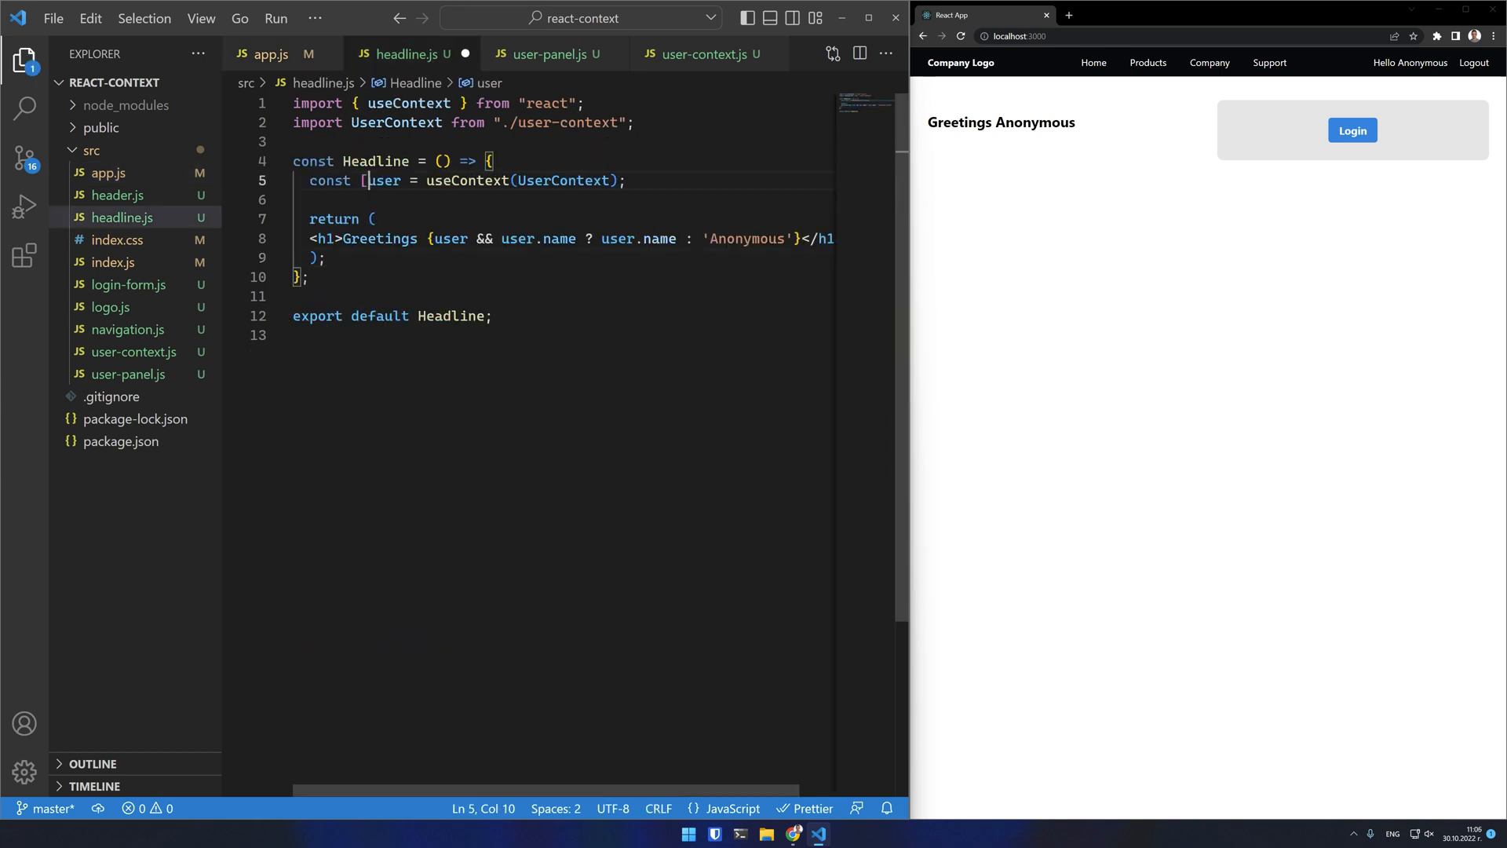
{"action": "type", "text": "]"}
Step: Save headline.js with const [user], change user-panel.js to const [user, setUser], save, and open login-form.js
{"action": "key", "text": "ctrl+s"}
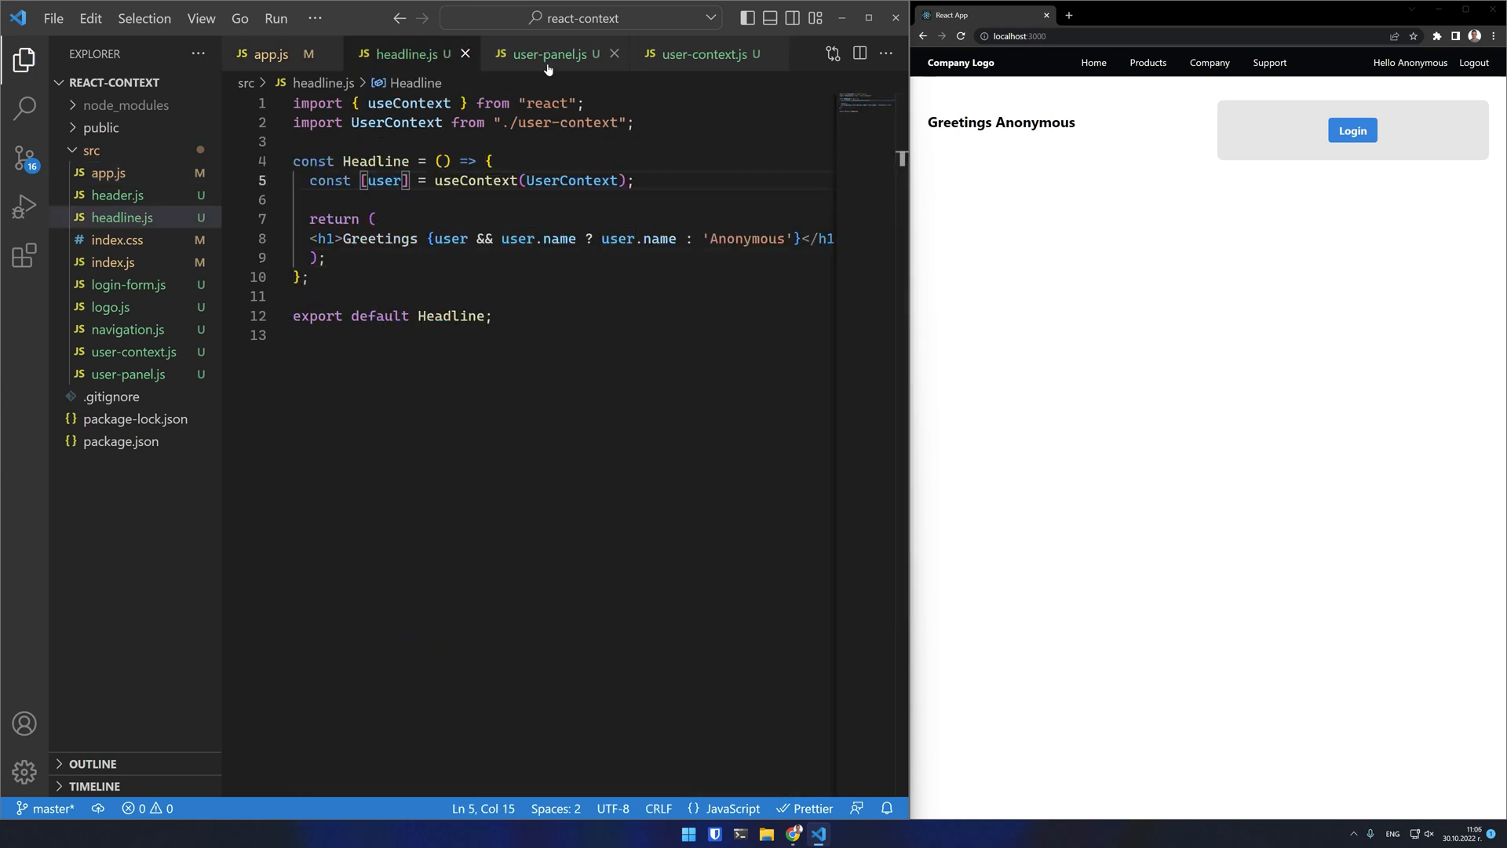
{"action": "left_click", "coordinate": [548, 54]}
{"action": "left_click", "coordinate": [361, 180]}
{"action": "type", "text": "["}
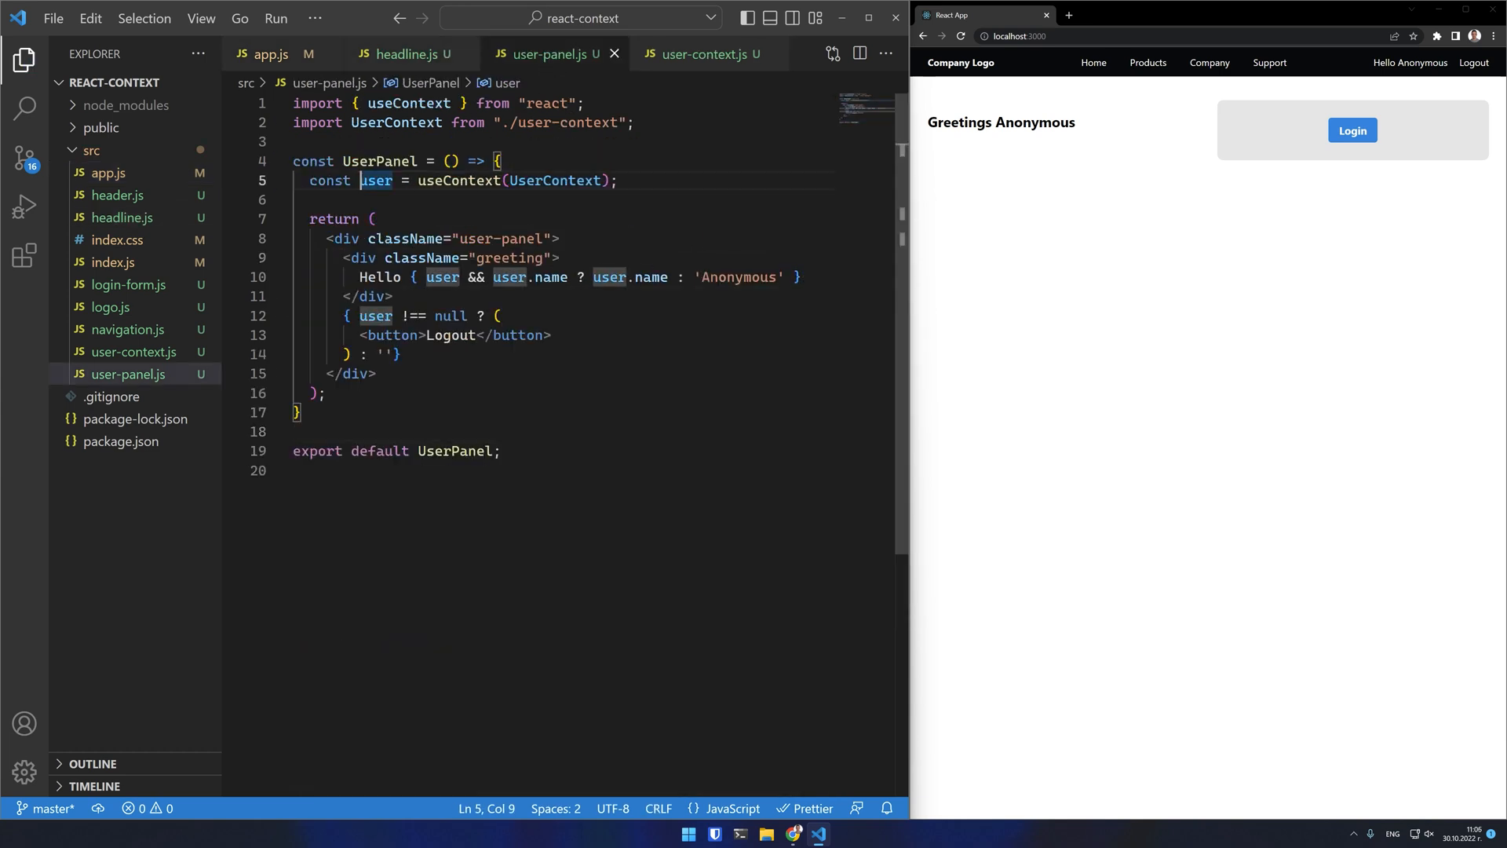
{"action": "key", "text": "End"}
{"action": "type", "text": ", setUser]"}
{"action": "key", "text": "ctrl+s"}
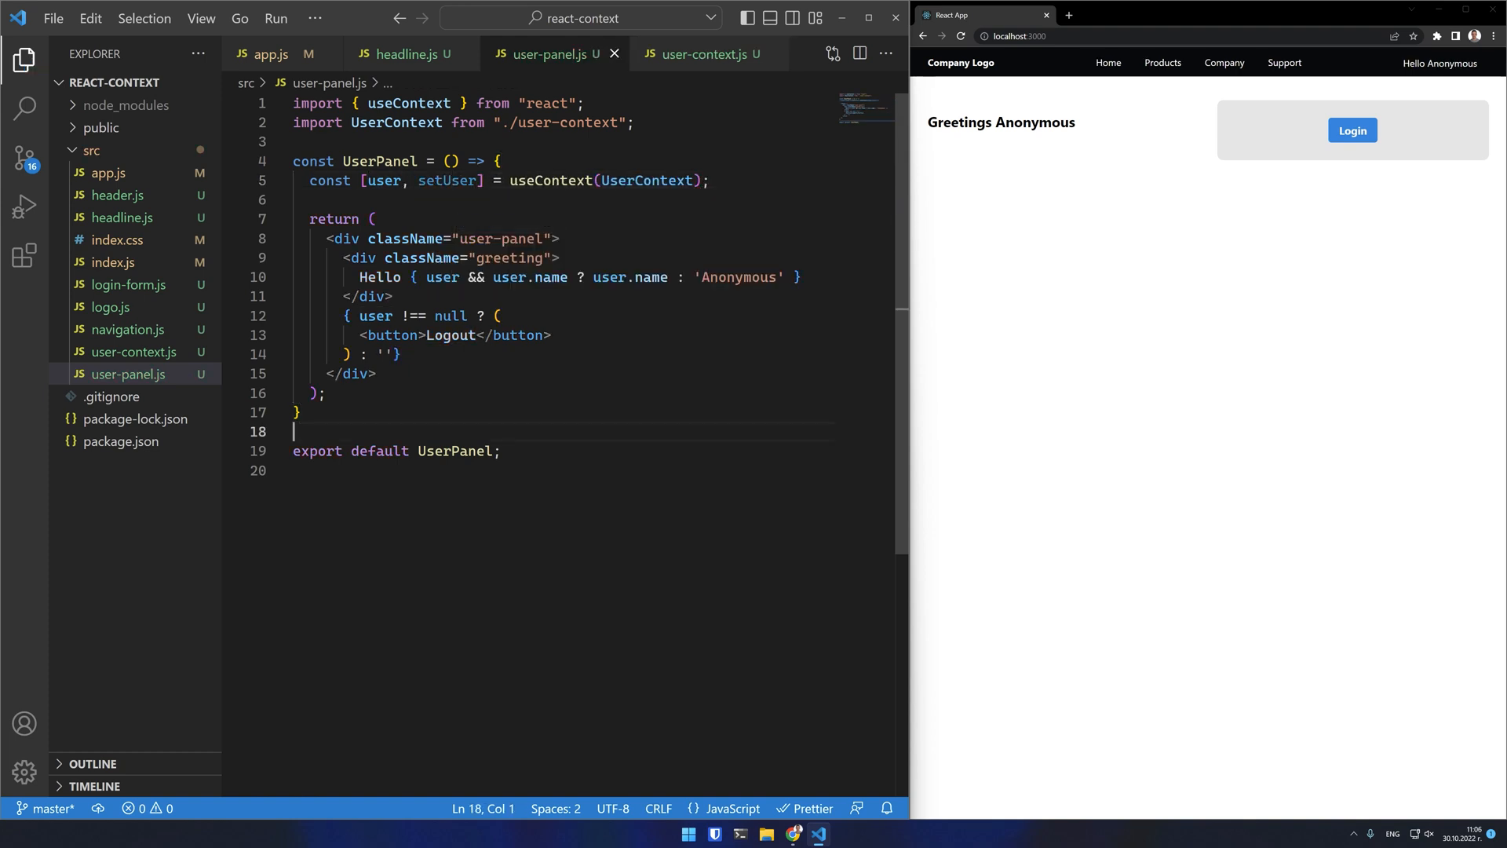
{"action": "left_click", "coordinate": [298, 431]}
{"action": "left_click", "coordinate": [128, 285]}
Step: Import UserContext and useContext at the top of login-form.js and open a line inside LoginForm
{"action": "key", "text": "ctrl+Home"}
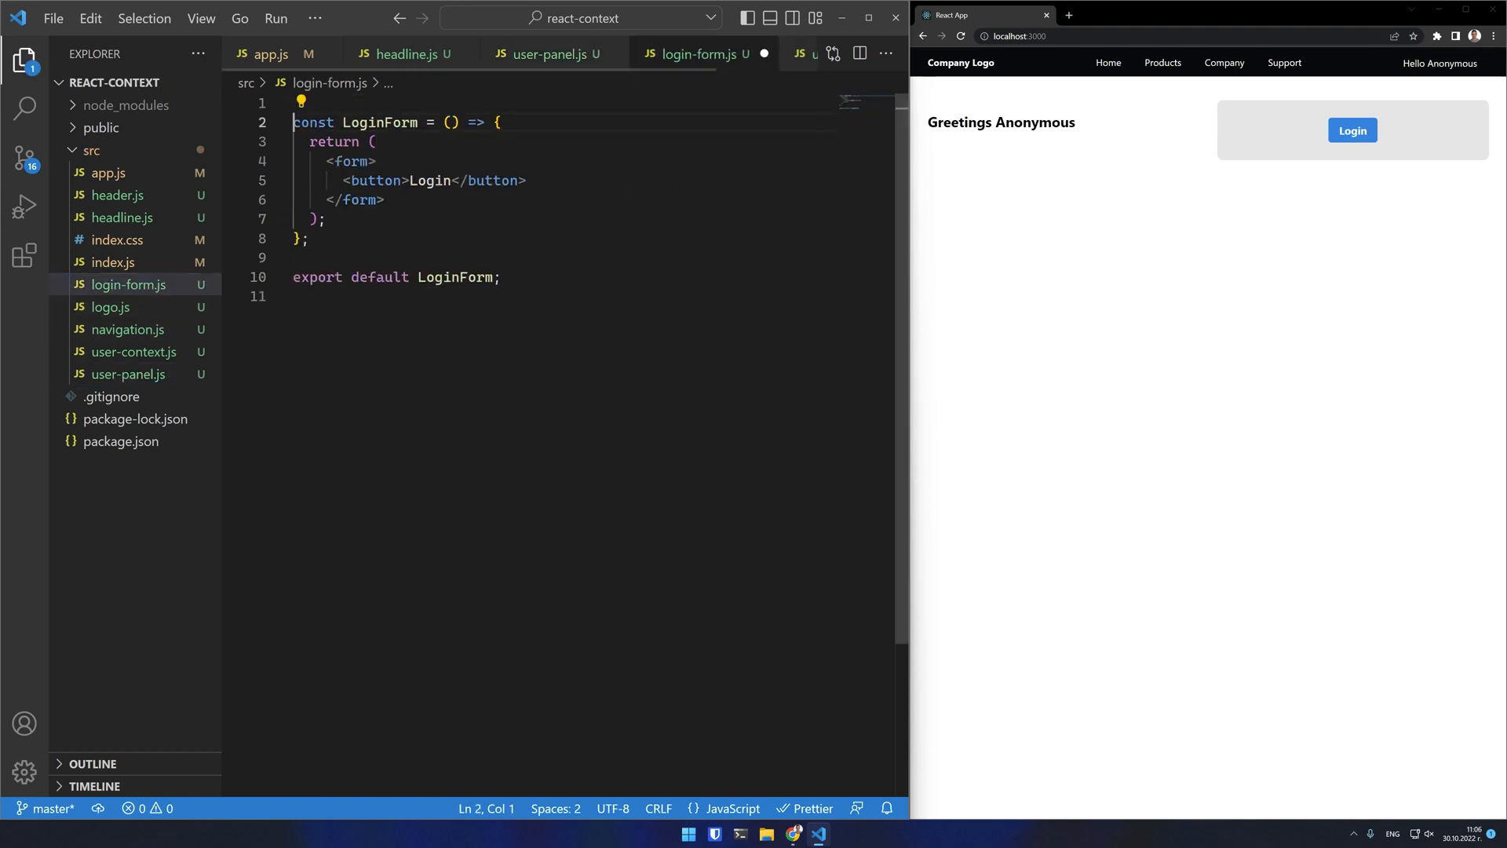
{"action": "key", "text": "Return"}
{"action": "key", "text": "Return"}
{"action": "key", "text": "Up"}
{"action": "key", "text": "Up"}
{"action": "type", "text": "import User"}
{"action": "key", "text": "Tab"}
{"action": "type", "text": "from \"./user-context\";"}
{"action": "key", "text": "Return"}
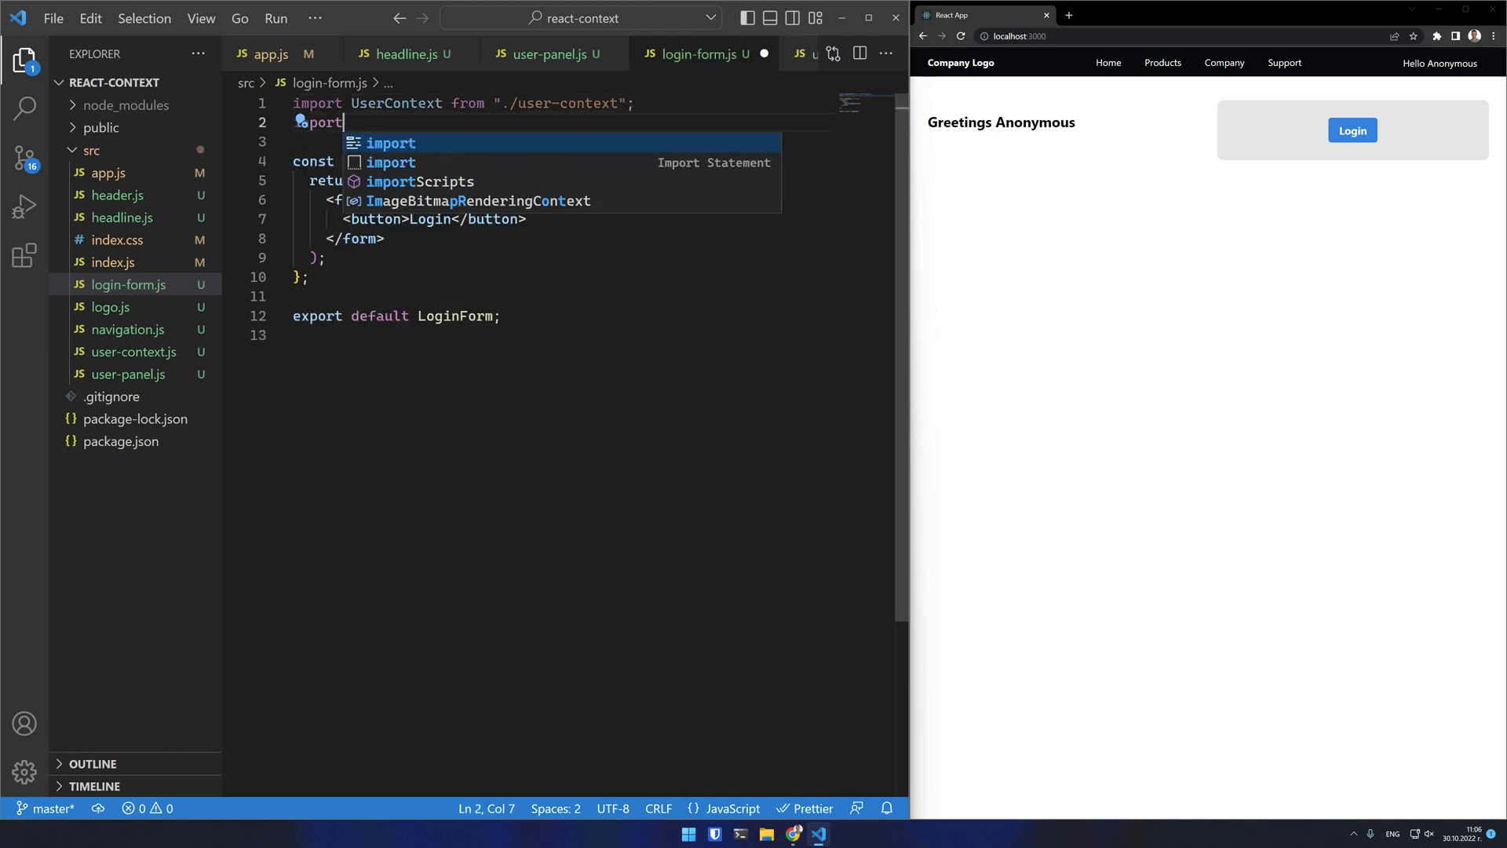
{"action": "type", "text": "import { useContext } from \"react\";"}
{"action": "key", "text": "Down"}
{"action": "key", "text": "Down"}
{"action": "key", "text": "End"}
{"action": "key", "text": "Return"}
{"action": "type", "text": "const [u"}
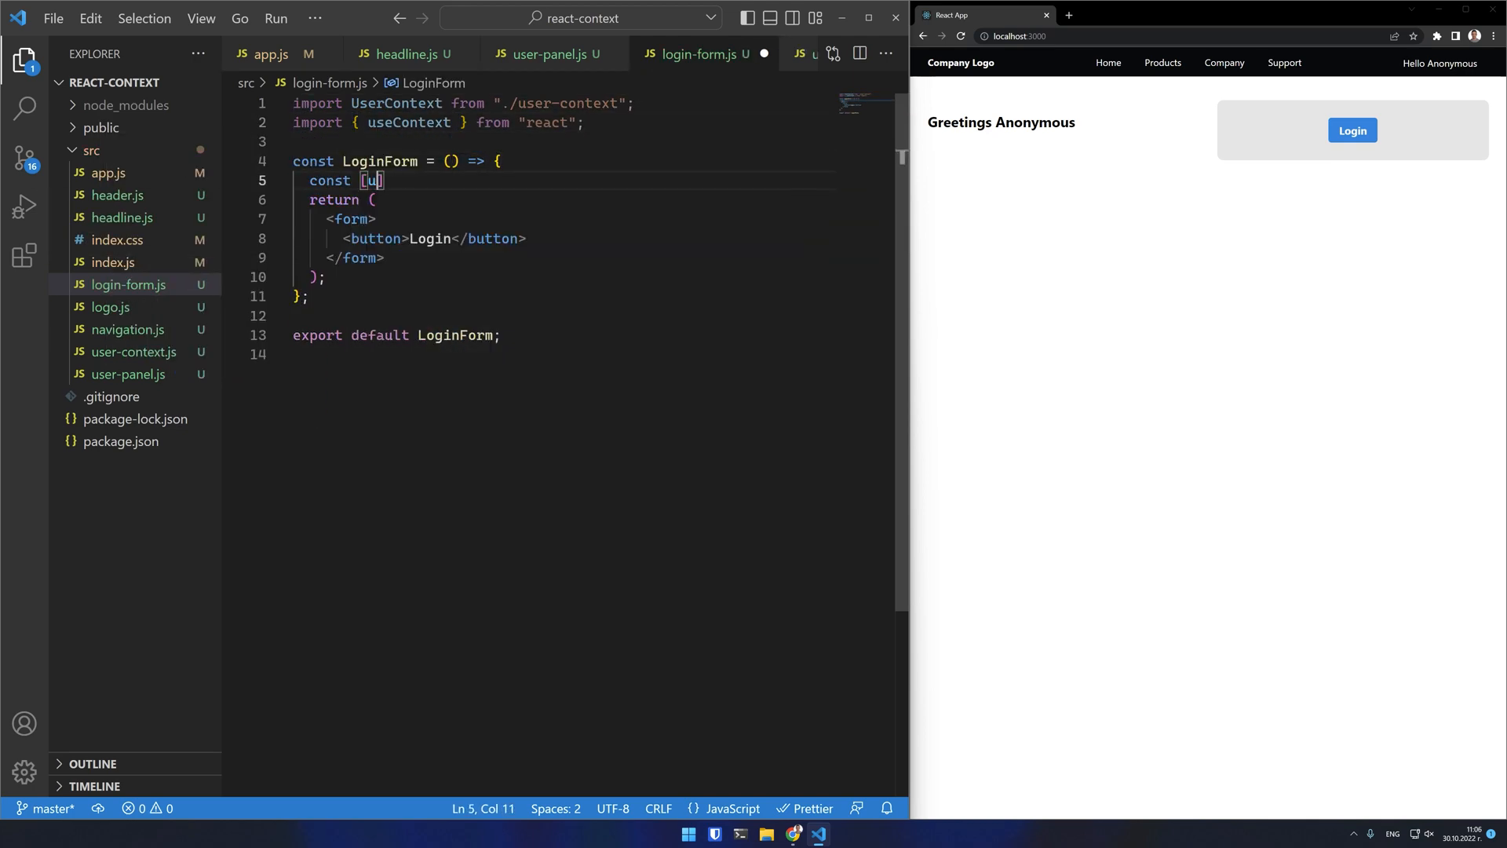
{"action": "type", "text": "ser, setUser] = use"}
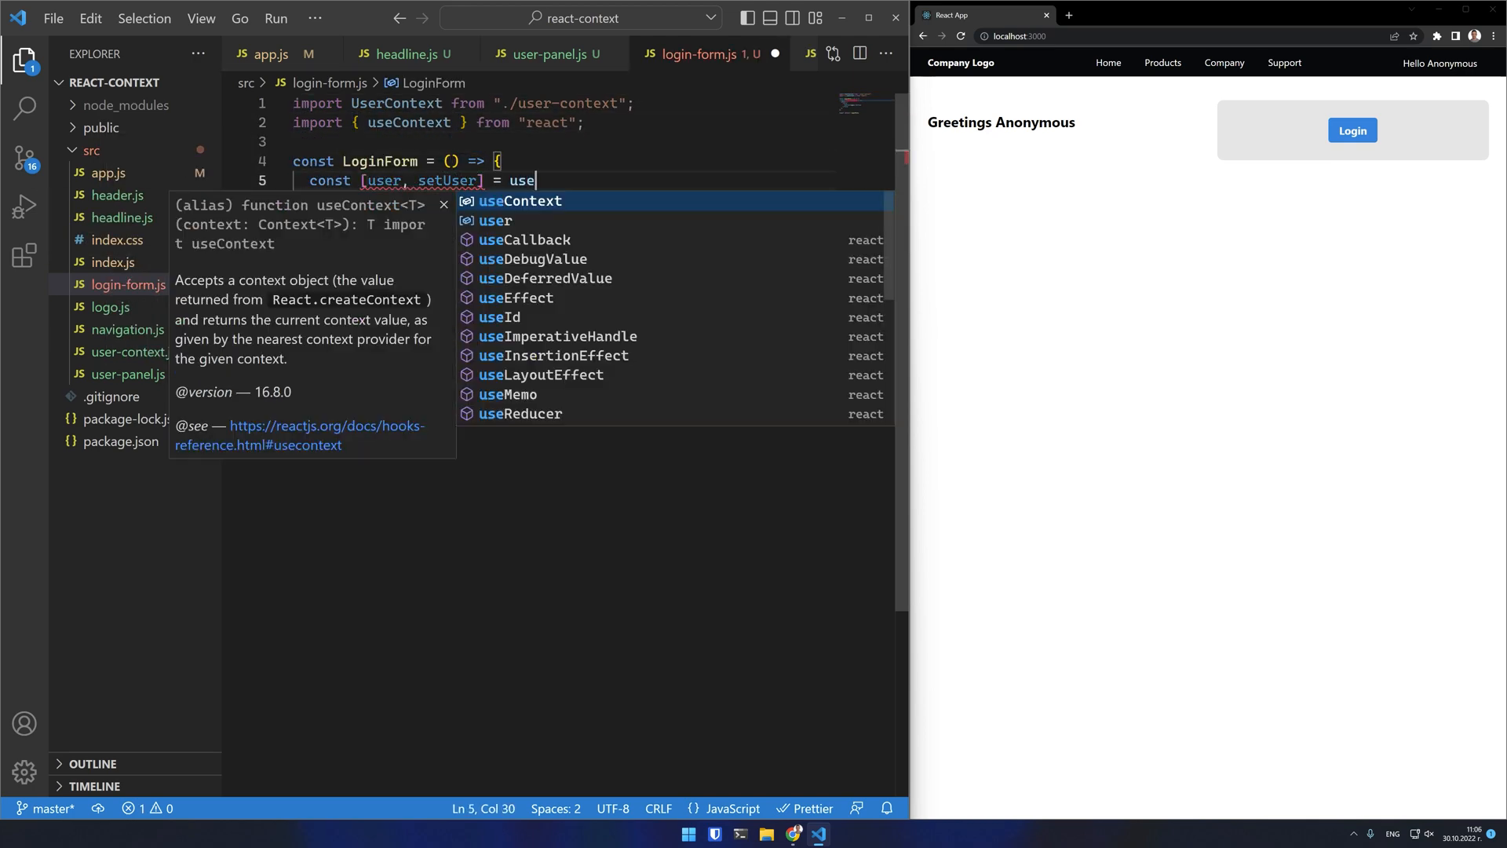
{"action": "type", "text": "Context(UserContext);"}
Step: Read [user, setUser] from UserContext and add onSubmit={login} to the form tag
{"action": "key", "text": "Return"}
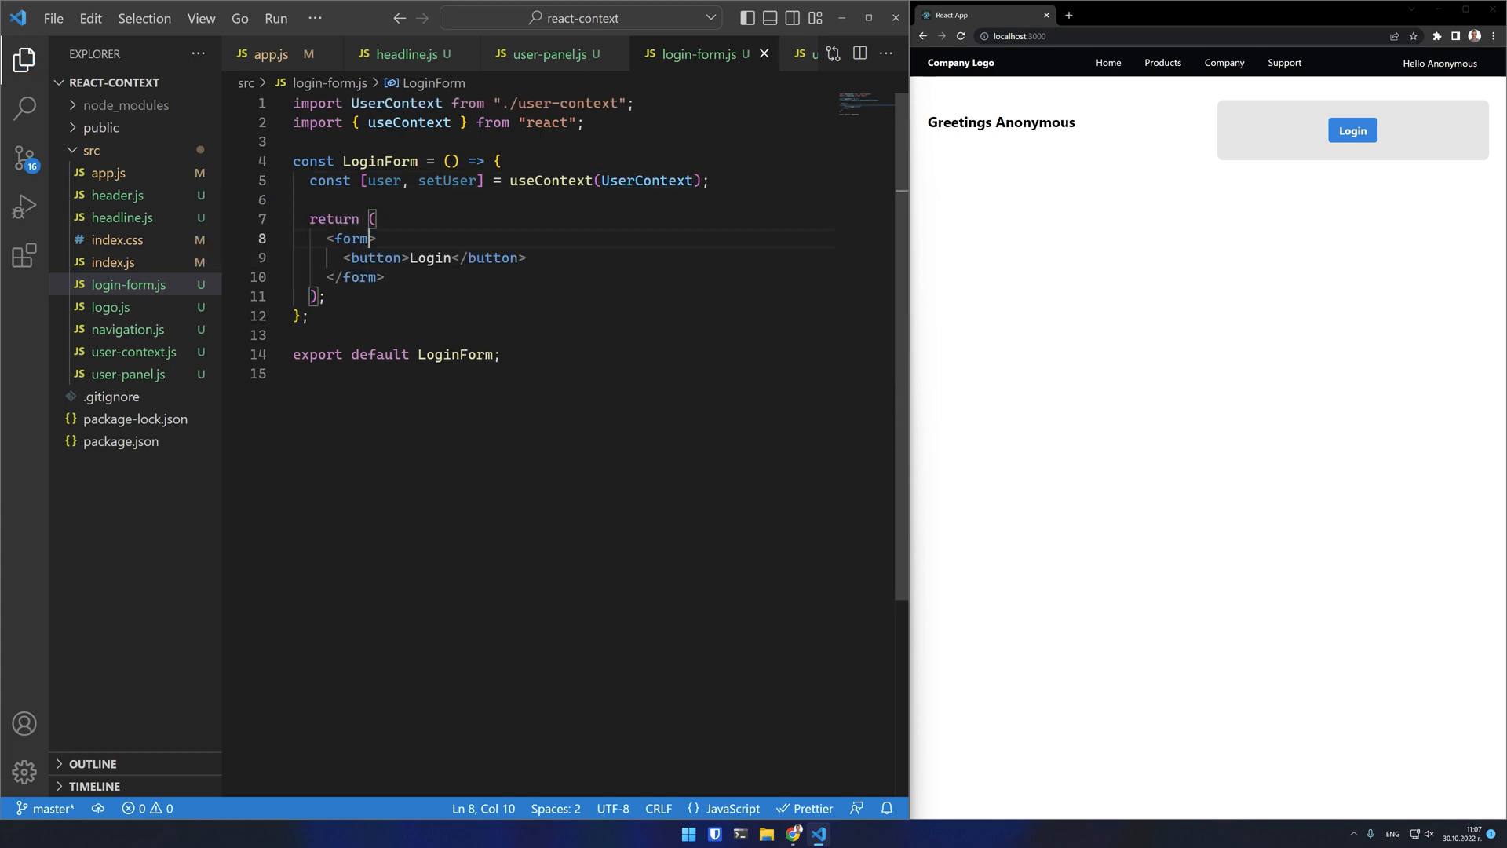
{"action": "key", "text": "Down"}
{"action": "key", "text": "Down"}
{"action": "key", "text": "End"}
{"action": "key", "text": "Left"}
{"action": "type", "text": "onSubmit={login"}
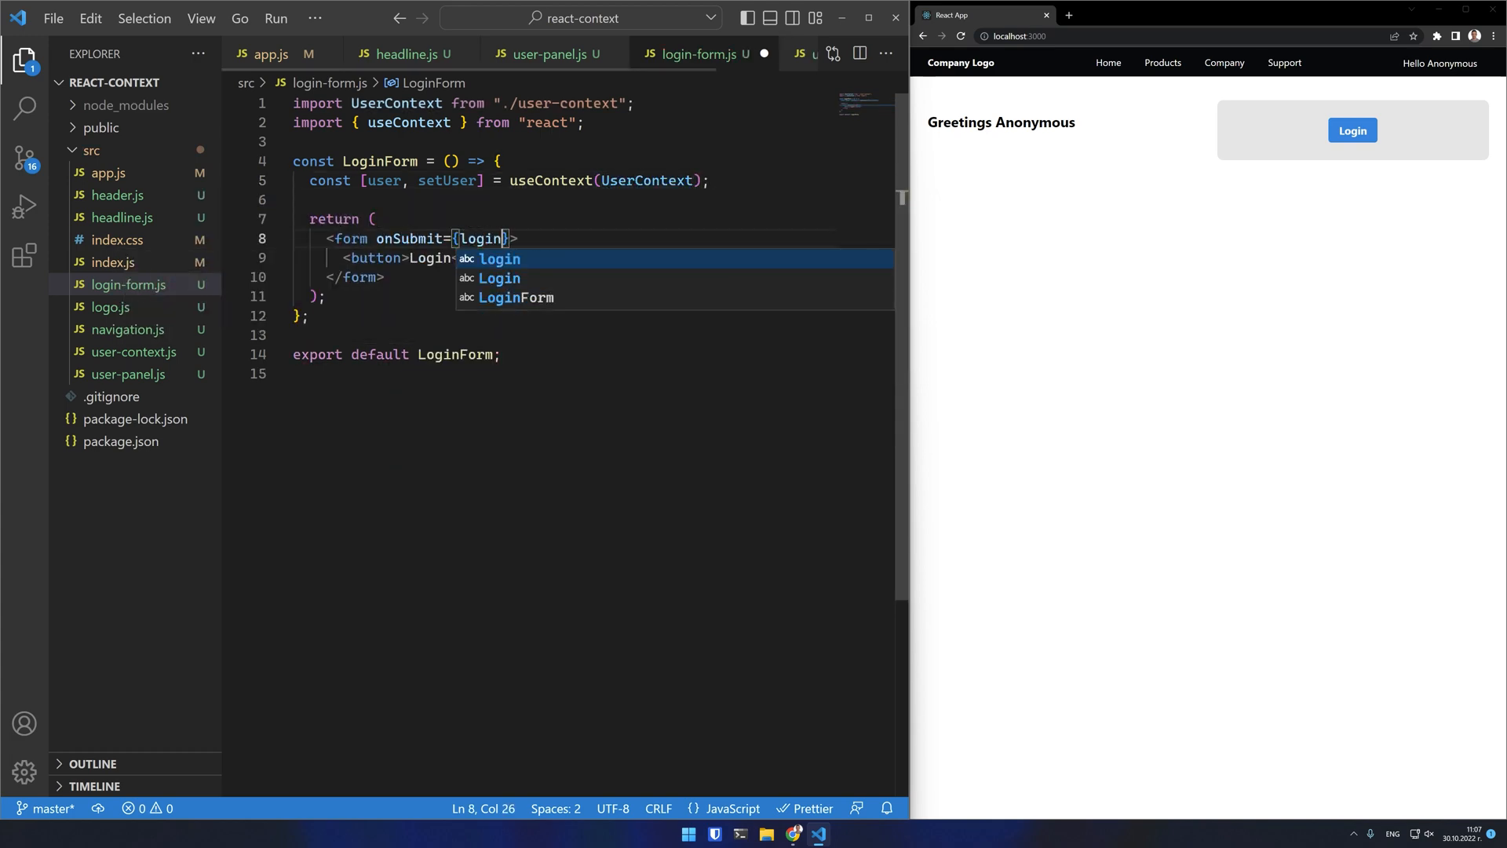
{"action": "key", "text": "Escape"}
Step: Define login calling e.preventDefault() and setUser({ name: 'John' }), then log in to see Greetings John
{"action": "key", "text": "Up"}
{"action": "key", "text": "Up"}
{"action": "key", "text": "End"}
{"action": "key", "text": "Return"}
{"action": "key", "text": "Return"}
{"action": "type", "text": "{"}
{"action": "key", "text": "Return"}
{"action": "type", "text": "};"}
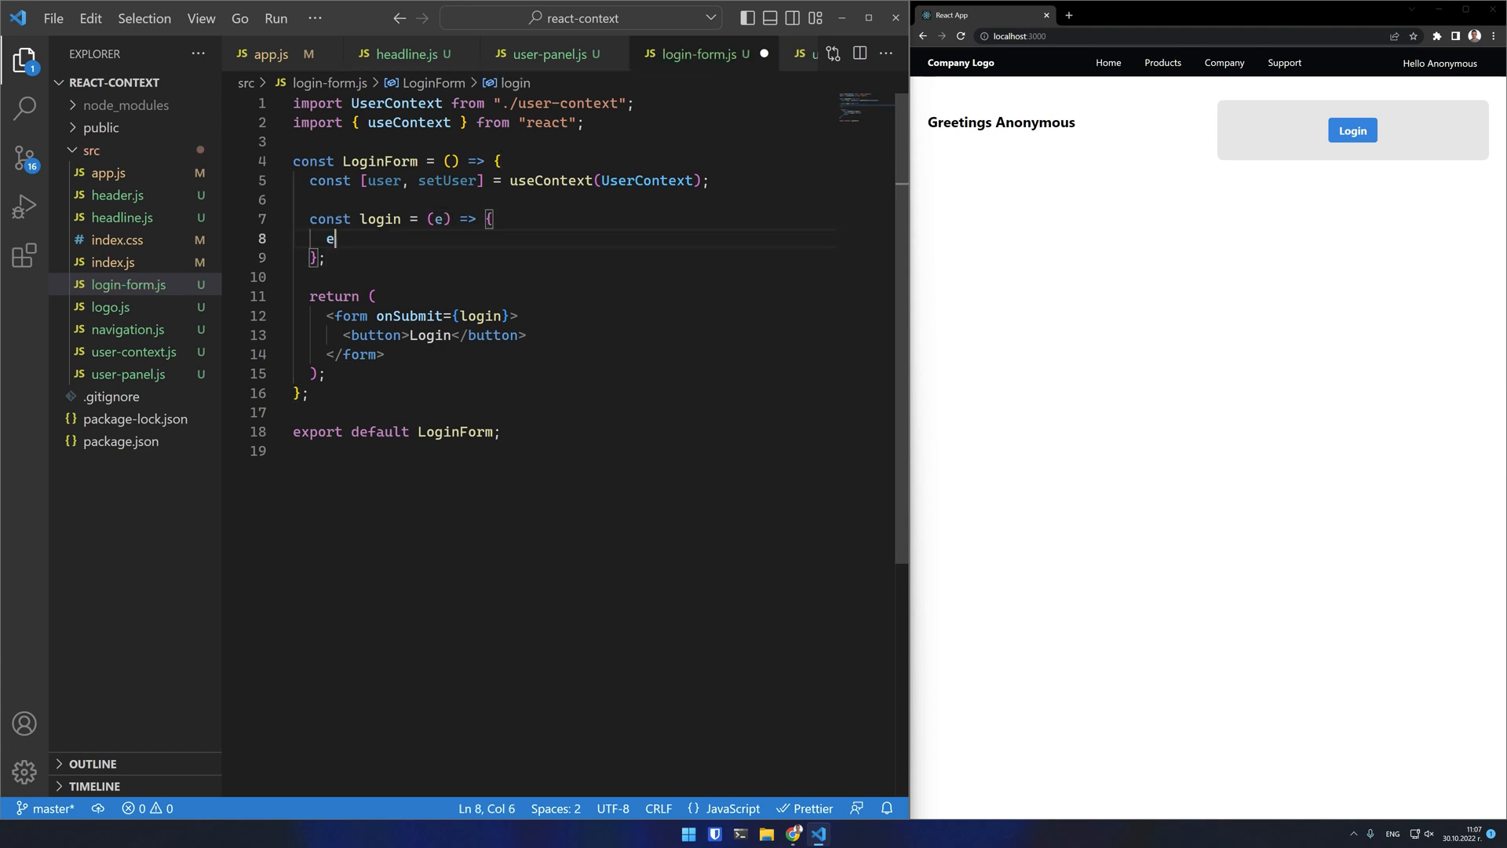
{"action": "type", "text": ".preventDefault();"}
{"action": "key", "text": "Return"}
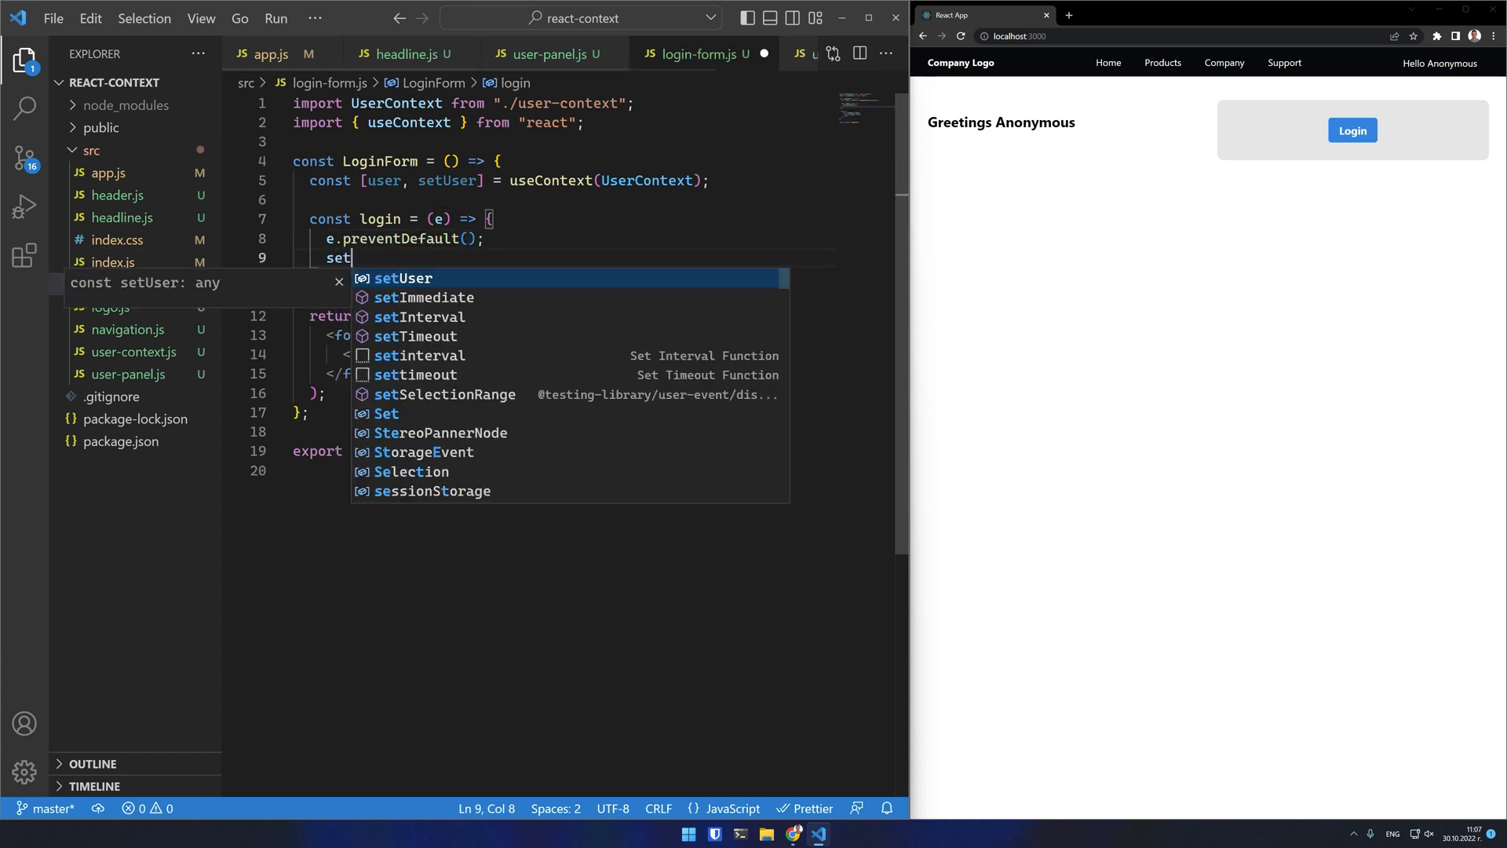
{"action": "type", "text": "setUser({ name: 'John' });"}
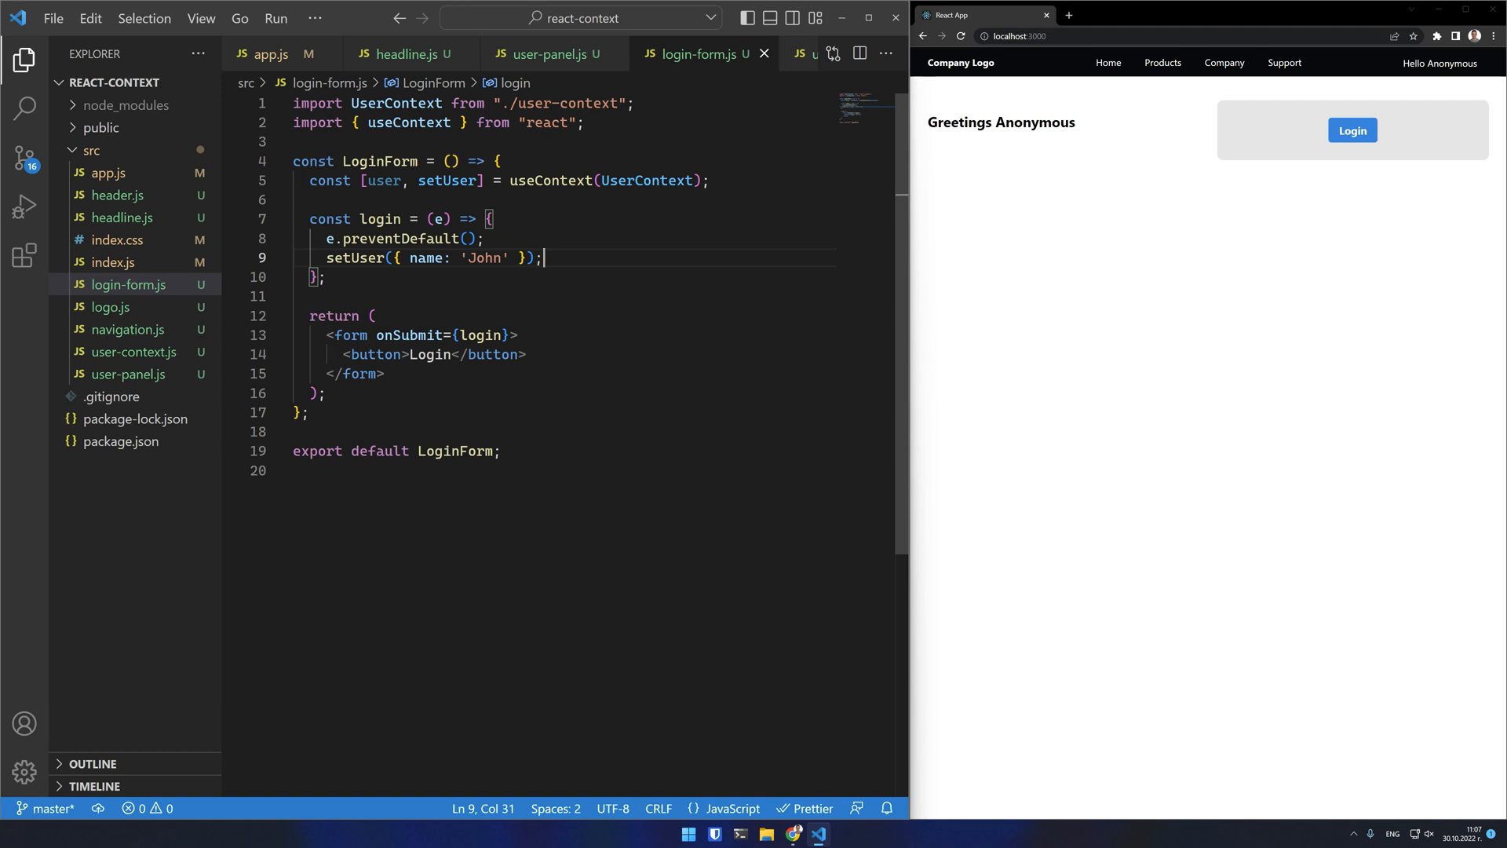
{"action": "left_click", "coordinate": [1053, 255]}
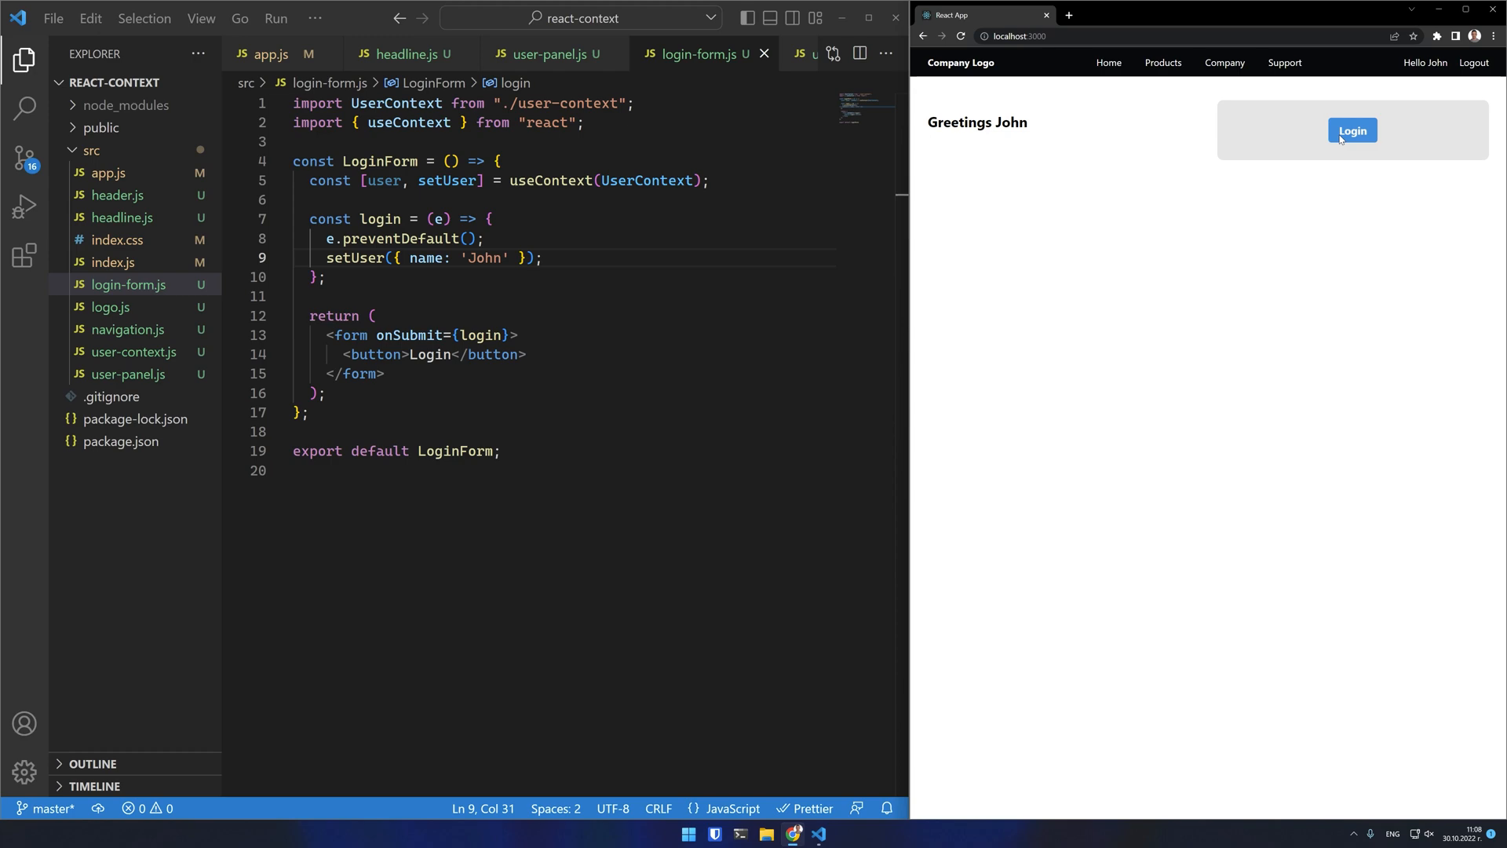
{"action": "left_click", "coordinate": [549, 53]}
Step: Add onClick={logout} to the Logout button with logout calling setUser(null), save, and select app.js's state line
{"action": "left_click", "coordinate": [418, 335]}
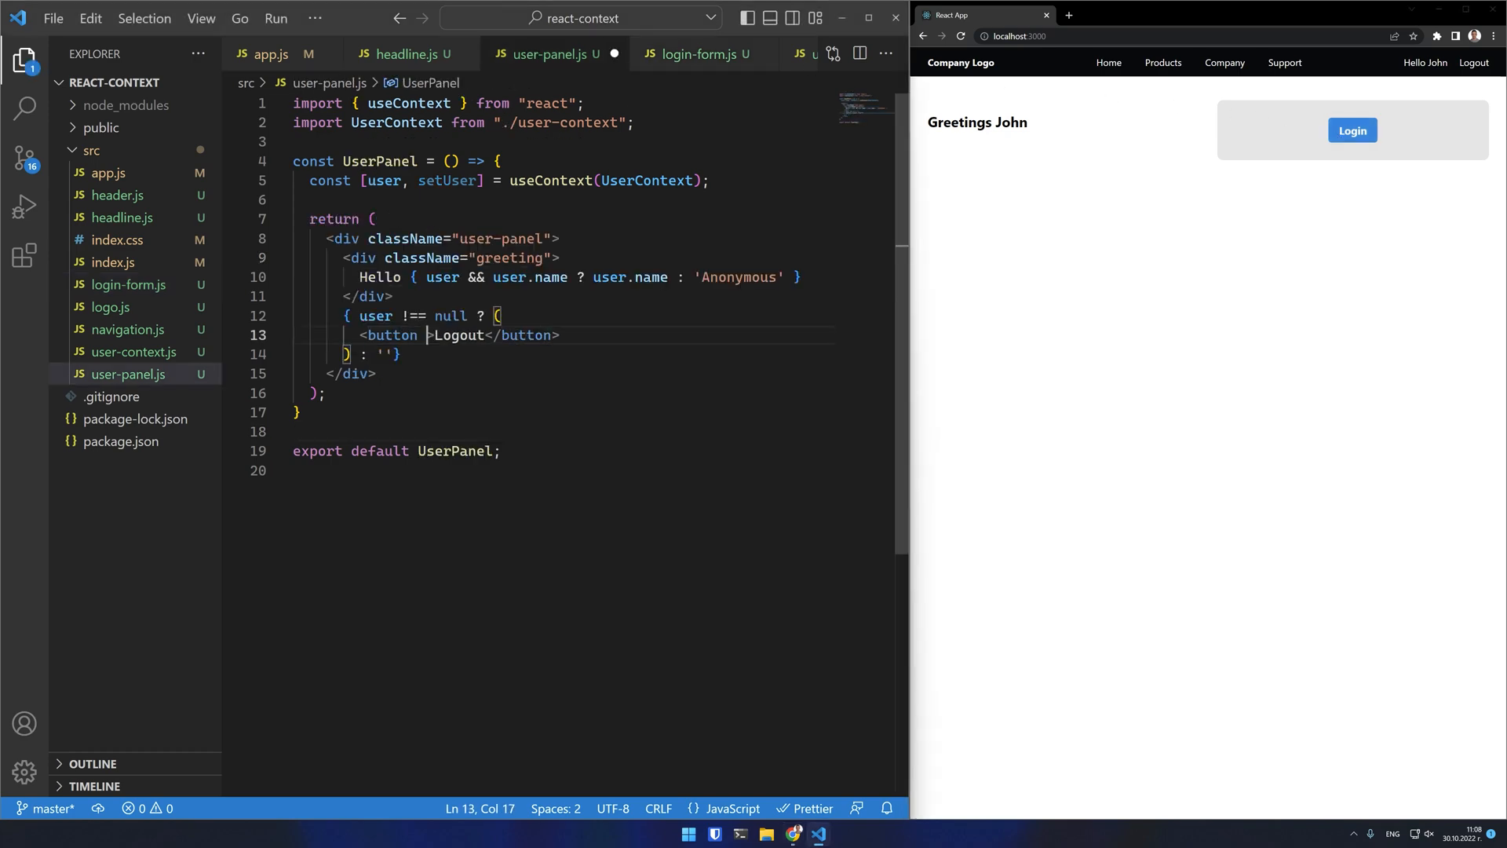
{"action": "type", "text": "onClick={}"}
{"action": "type", "text": "logout"}
{"action": "left_click", "coordinate": [309, 200]}
{"action": "key", "text": "Return"}
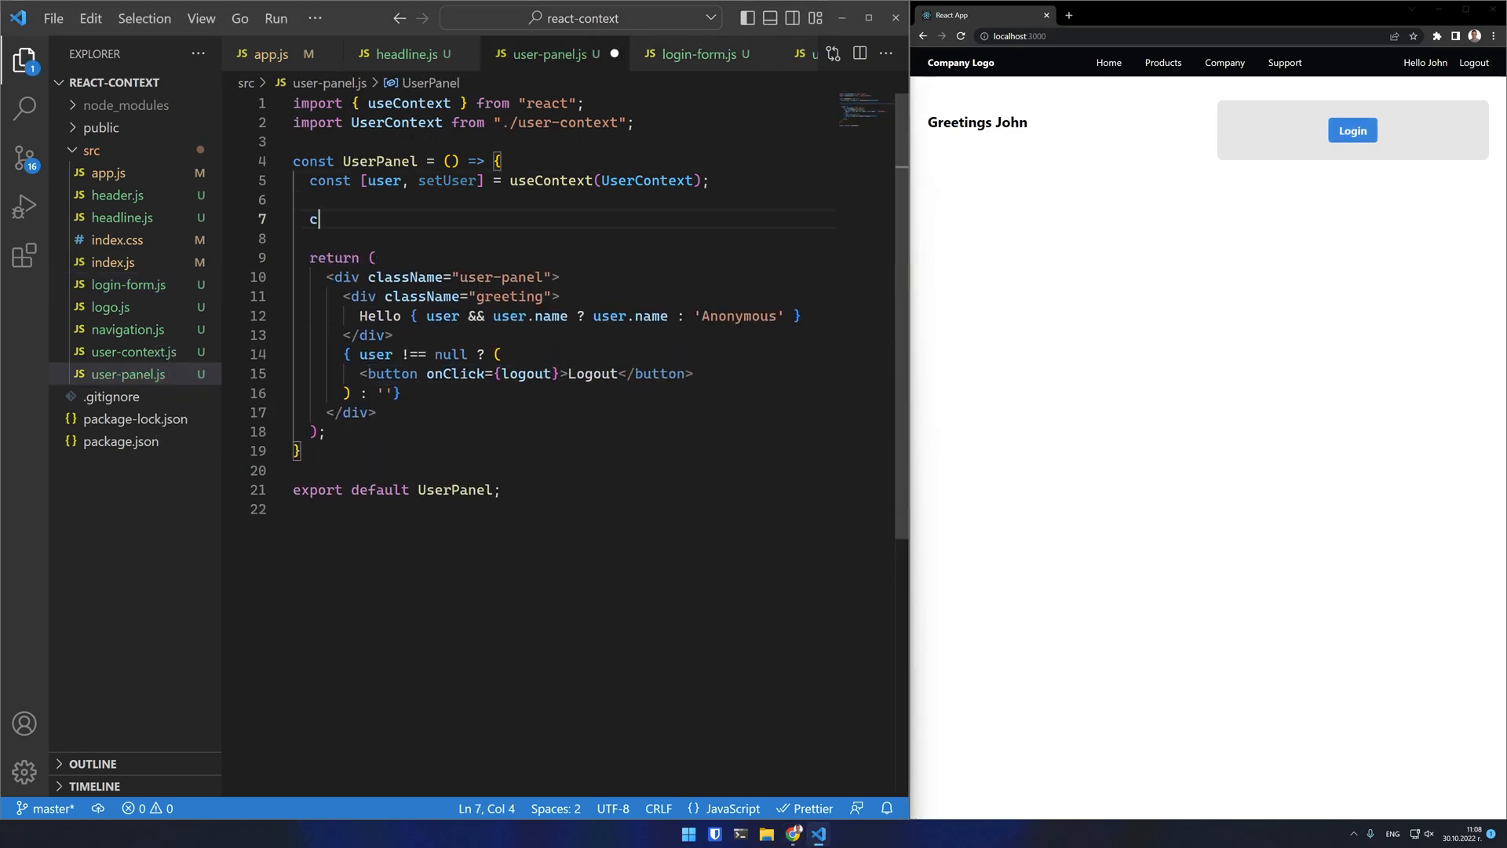
{"action": "type", "text": "const logout = () => {"}
{"action": "key", "text": "Return"}
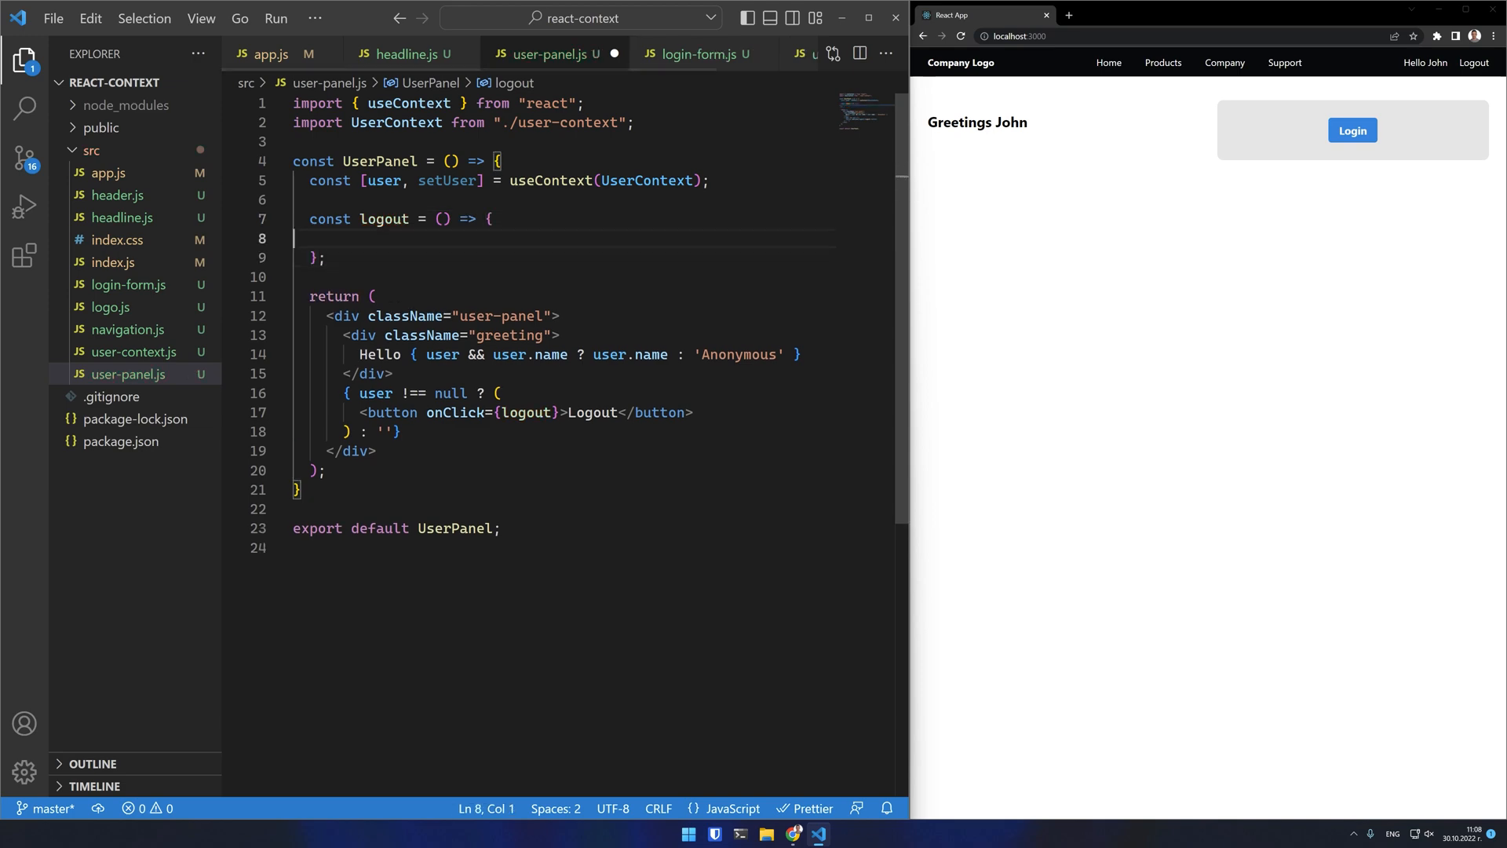
{"action": "type", "text": "setUser(null);"}
{"action": "key", "text": "ctrl+s"}
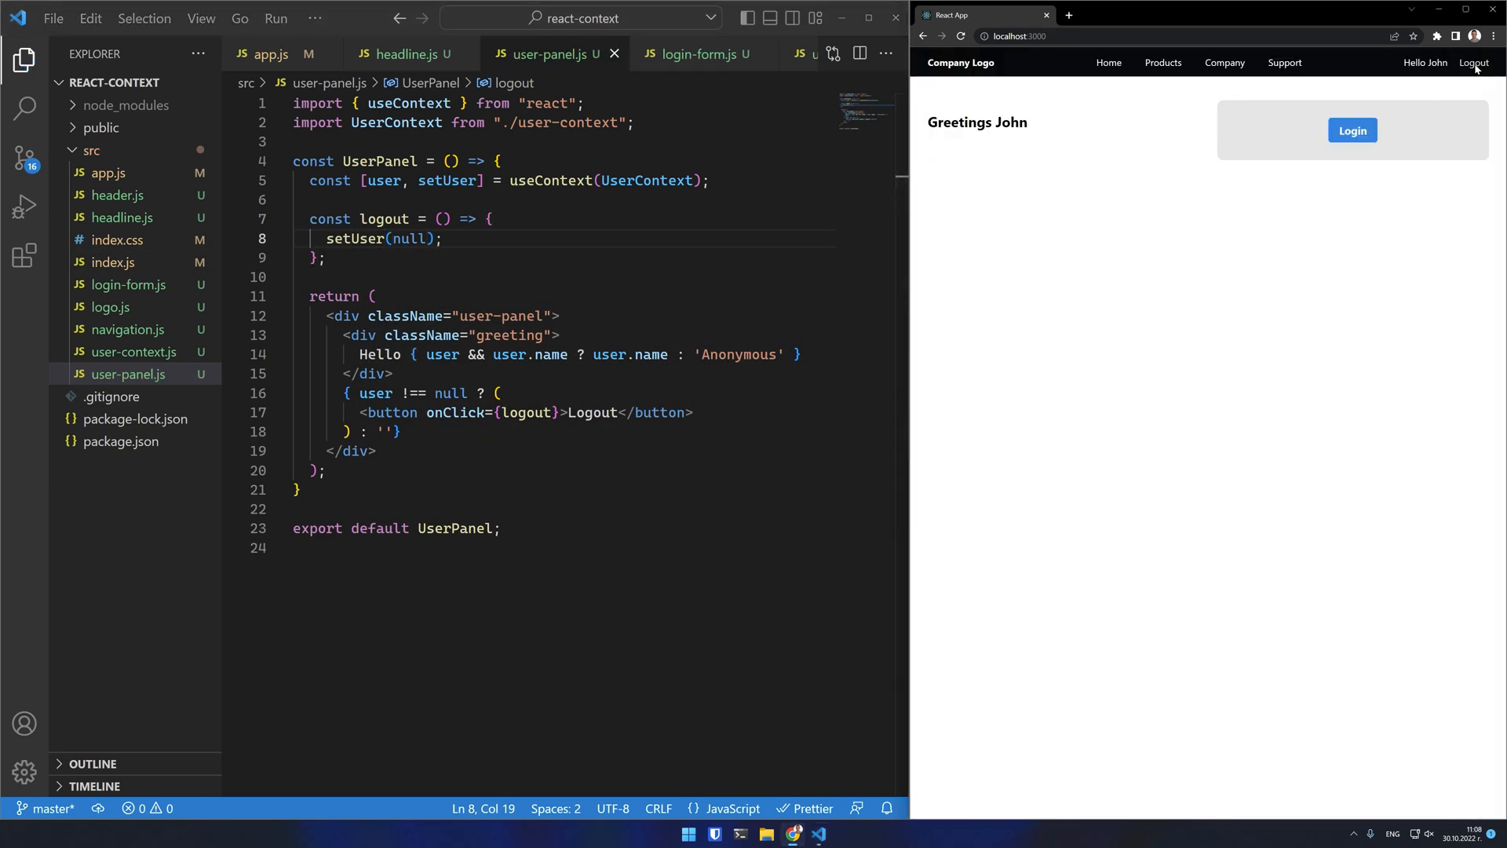
{"action": "left_click", "coordinate": [271, 54]}
{"action": "left_click_drag", "start_coordinate": [310, 238], "coordinate": [603, 237]}
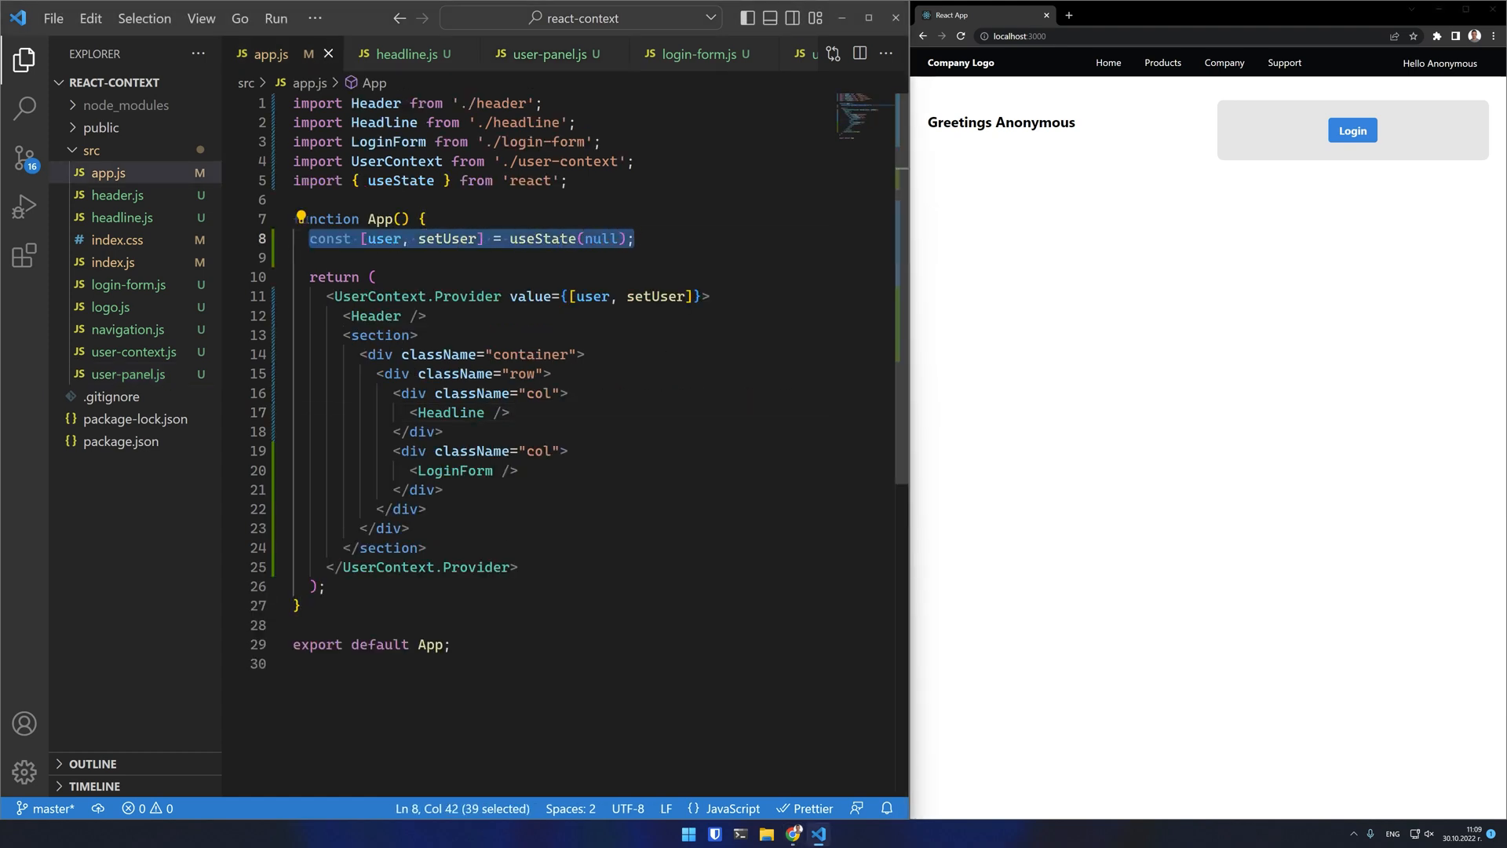
Step: Cut the useState line from app.js and paste it into a new export const UserProvider = ({ children }) in user-context.js
{"action": "key", "text": "ctrl+x"}
{"action": "left_click", "coordinate": [133, 351]}
{"action": "left_click", "coordinate": [471, 179]}
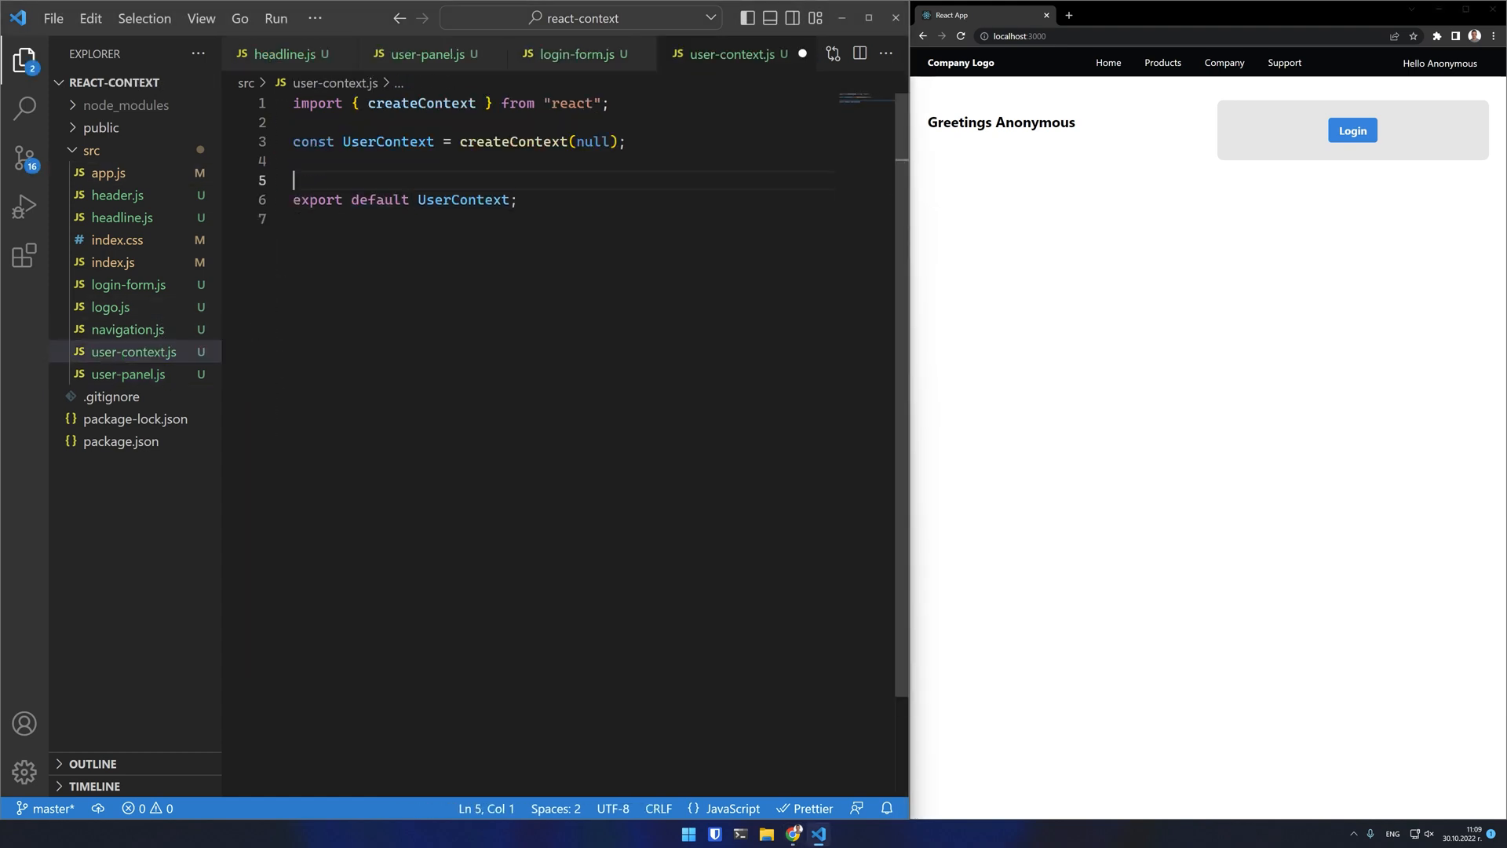
{"action": "key", "text": "Return"}
{"action": "type", "text": "export const"}
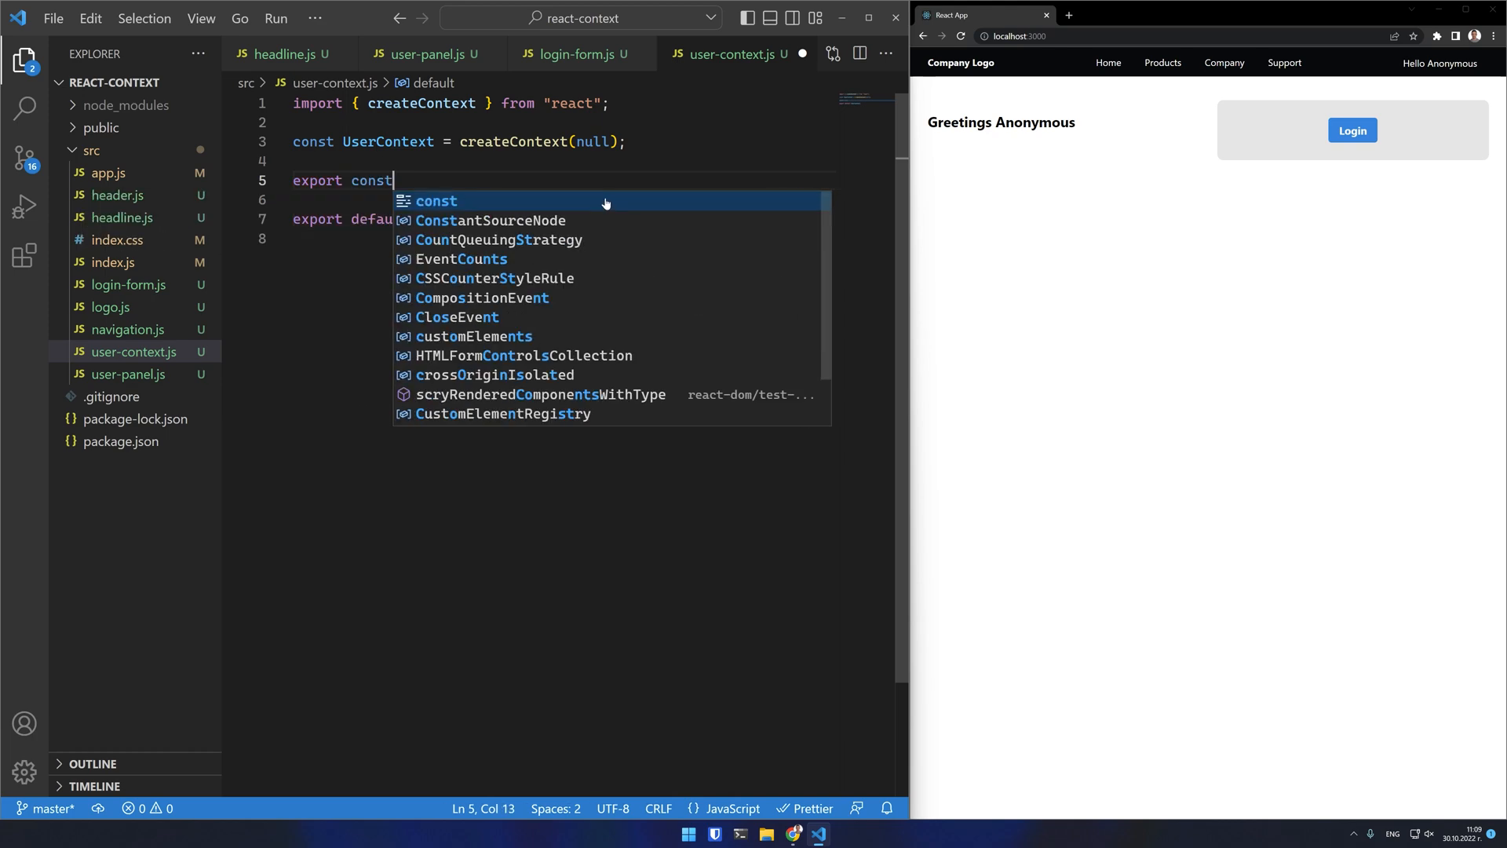
{"action": "type", "text": " UserProvider = ("}
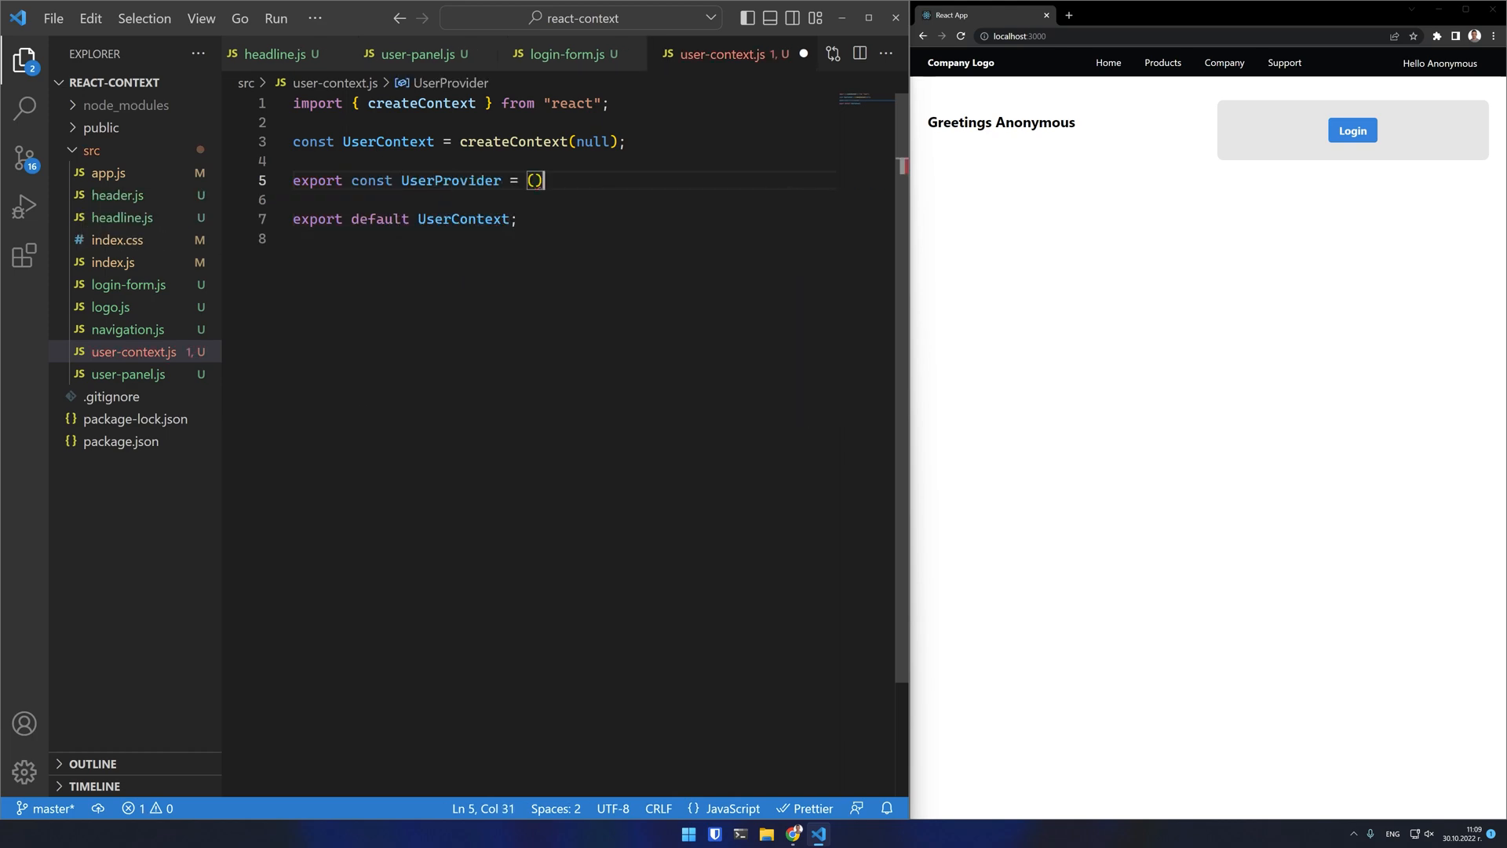
{"action": "type", "text": " => {"}
{"action": "key", "text": "Return"}
{"action": "key", "text": "ctrl+v"}
{"action": "key", "text": "Return"}
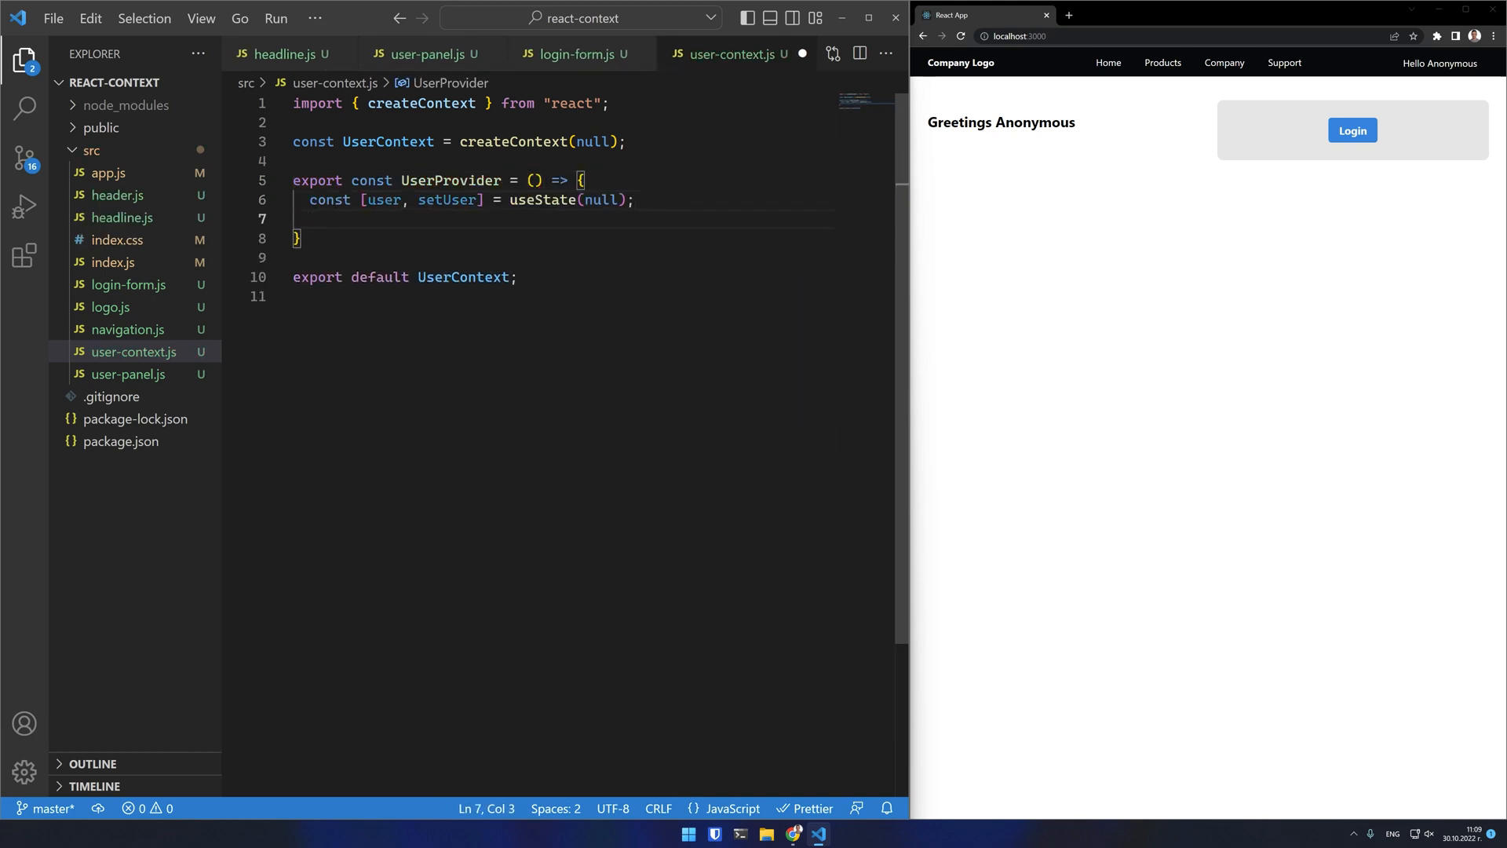
Step: Return children inside UserContext.Provider value={[user, setUser]}, quick-fix the useState import, and save
{"action": "key", "text": "Return"}
{"action": "type", "text": "return ("}
{"action": "key", "text": "Return"}
{"action": "type", "text": "<UserContext.Provider>"}
{"action": "key", "text": "Return"}
{"action": "type", "text": "{ children }"}
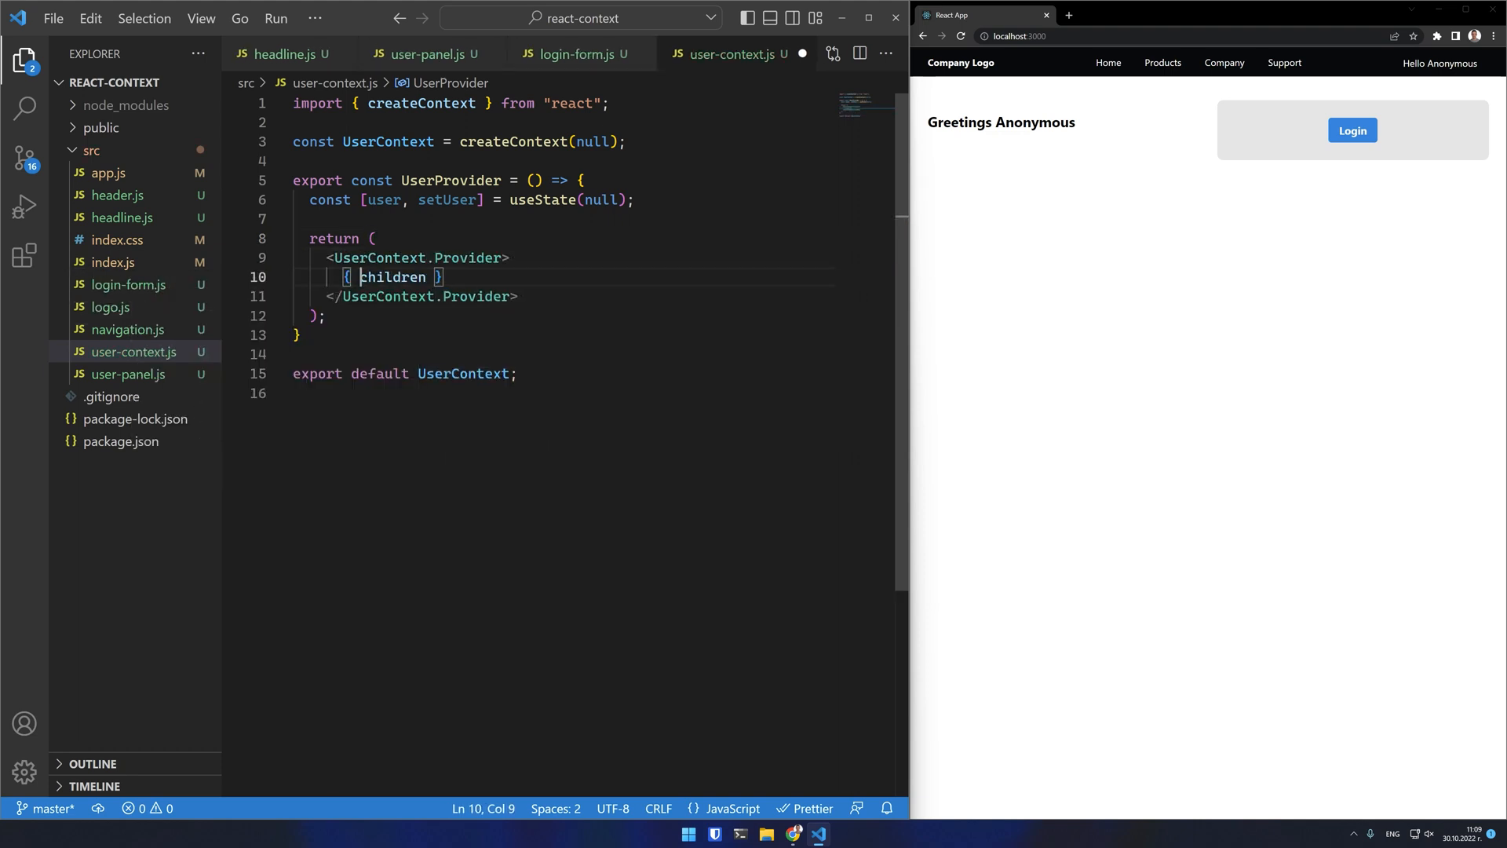
{"action": "type", "text": "{ children }"}
{"action": "key", "text": "ctrl+s"}
{"action": "key", "text": "ctrl+."}
{"action": "key", "text": "Return"}
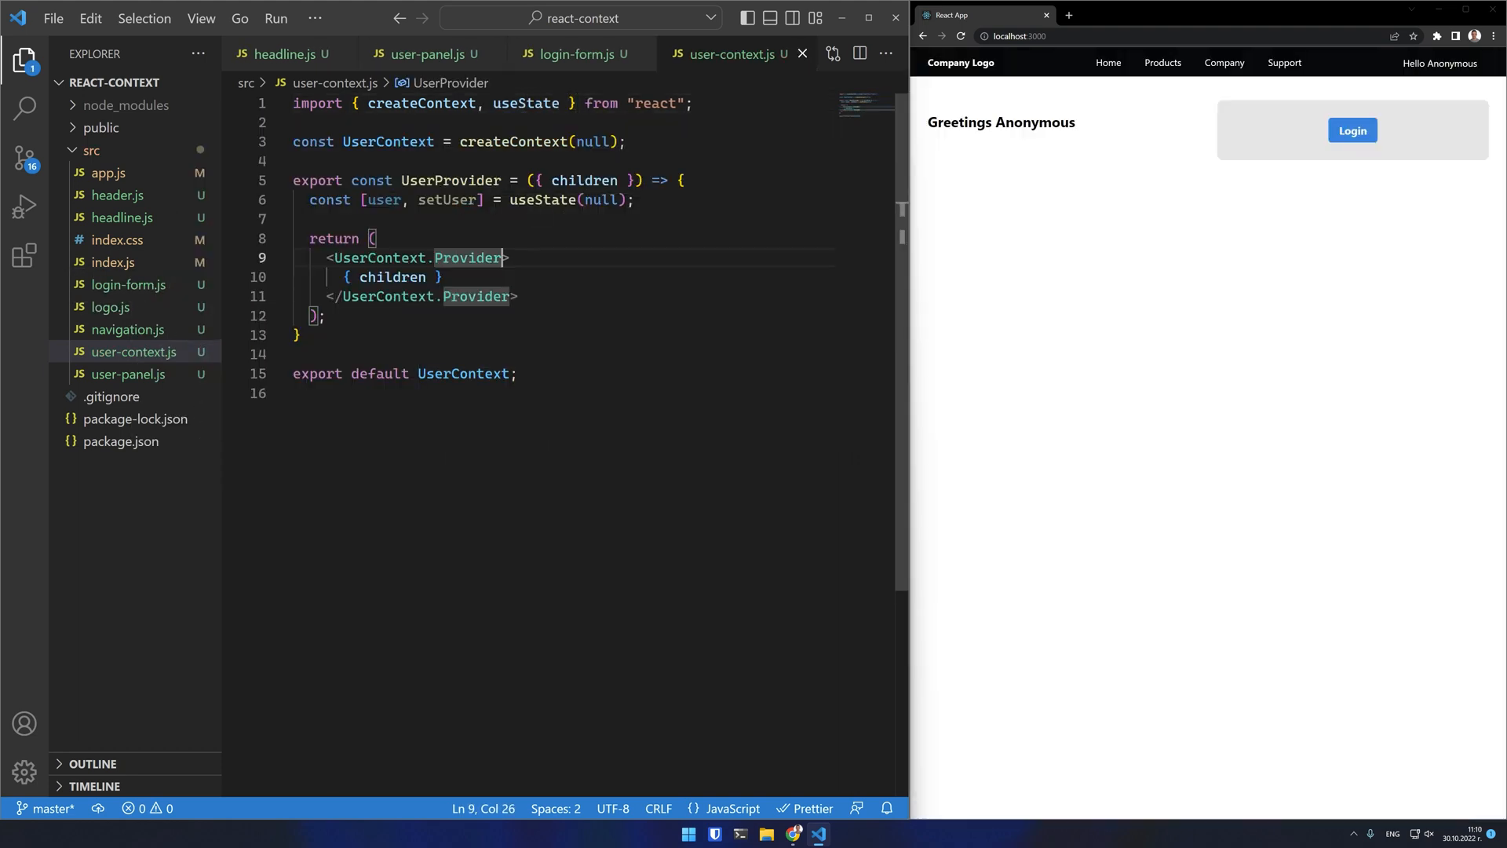
{"action": "type", "text": "value={[user, set"}
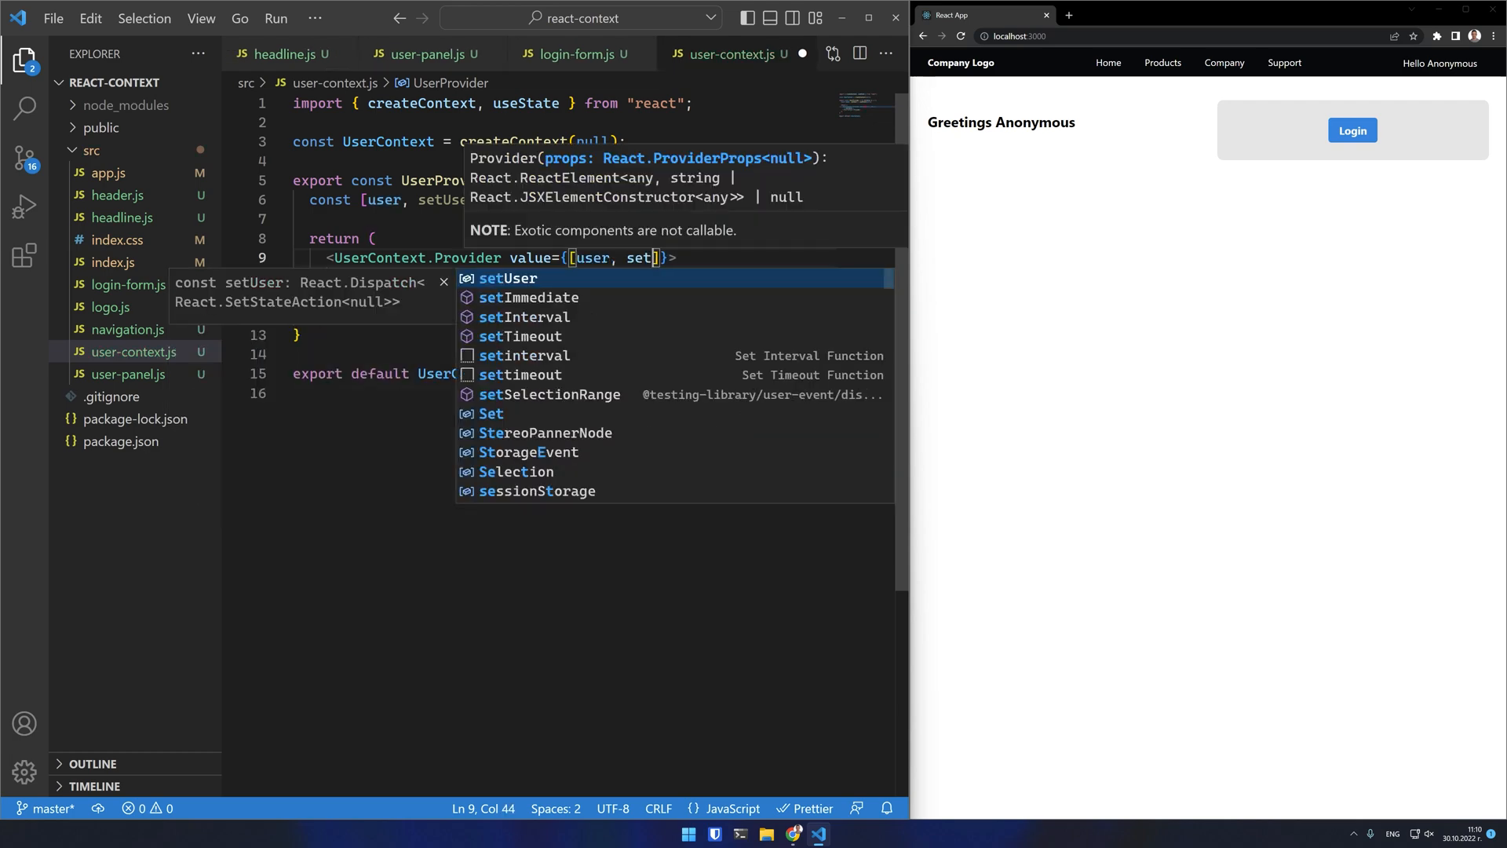
{"action": "type", "text": "User]"}
{"action": "key", "text": "Escape"}
{"action": "left_click", "coordinate": [108, 172]}
Step: Replace the UserContext and useState imports with a single UserProvider import from user-context
{"action": "left_click_drag", "start_coordinate": [569, 181], "coordinate": [294, 180]}
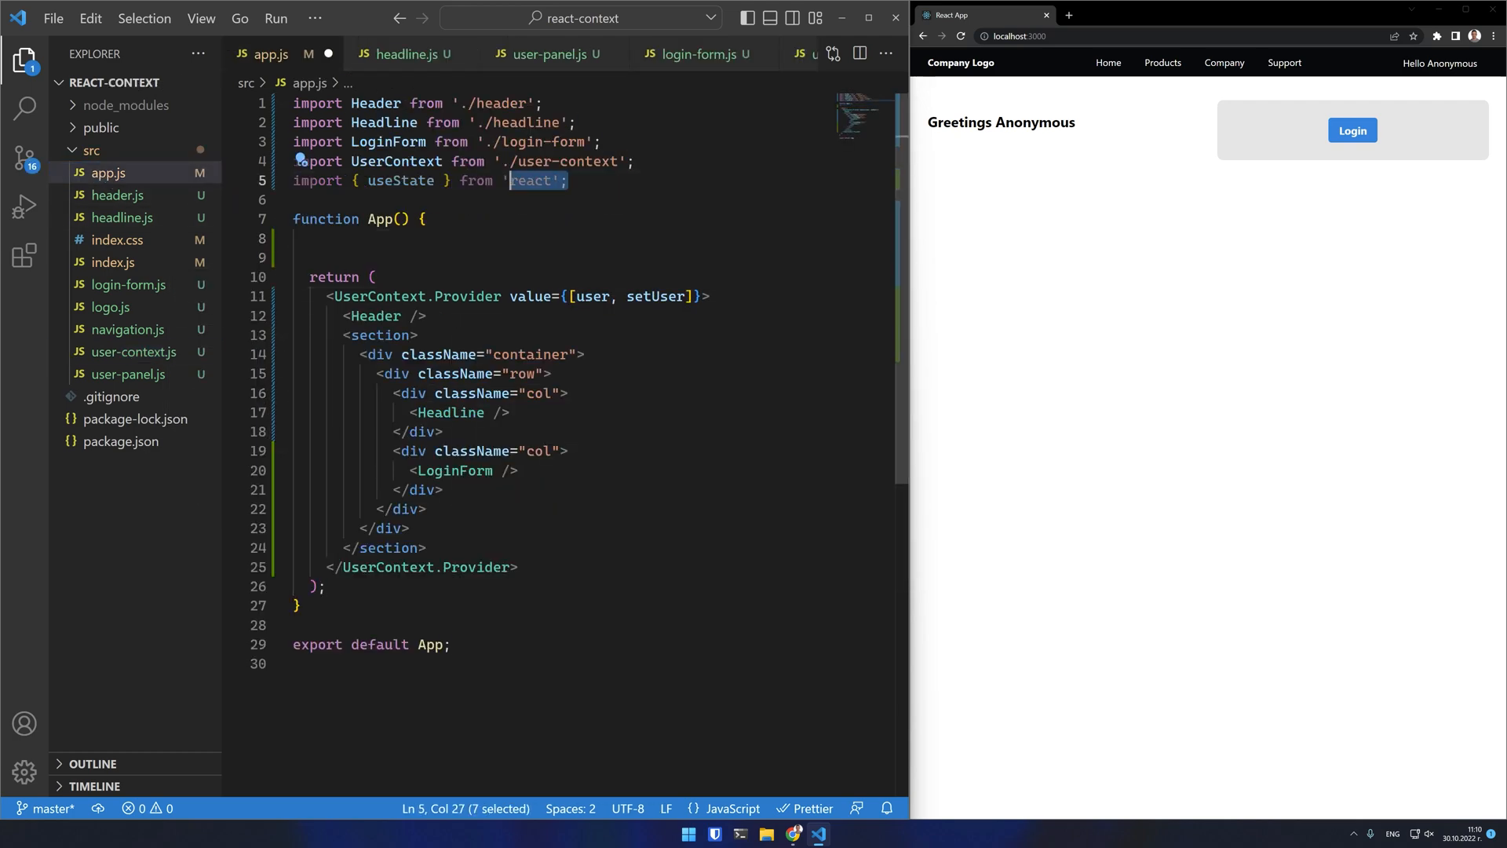
{"action": "key", "text": "BackSpace"}
{"action": "key", "text": "shift+Up"}
{"action": "key", "text": "BackSpace"}
{"action": "type", "text": "import { User"}
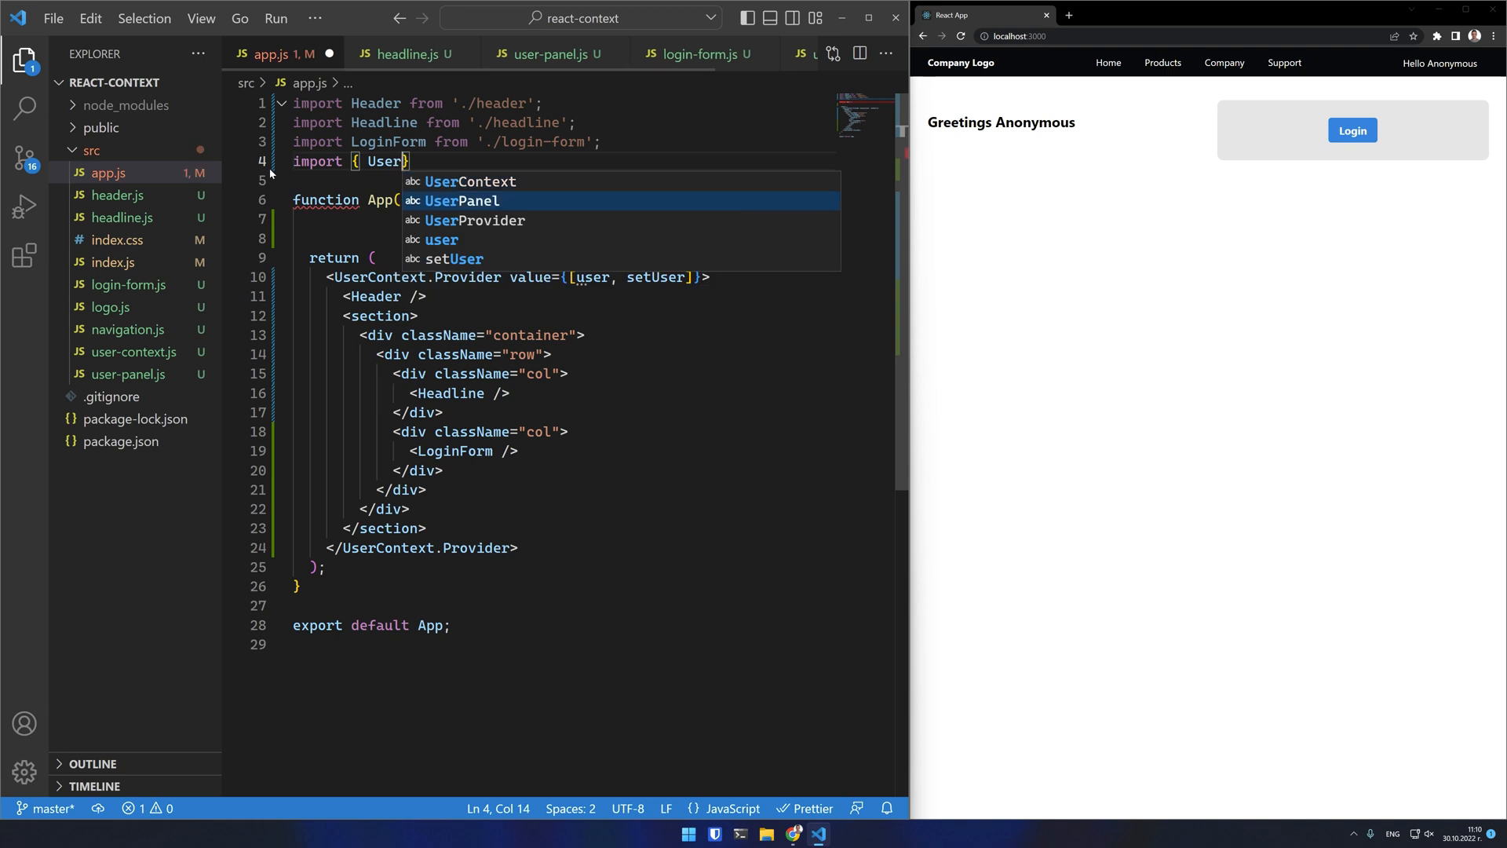
{"action": "key", "text": "Return"}
{"action": "type", "text": "from './user-context';"}
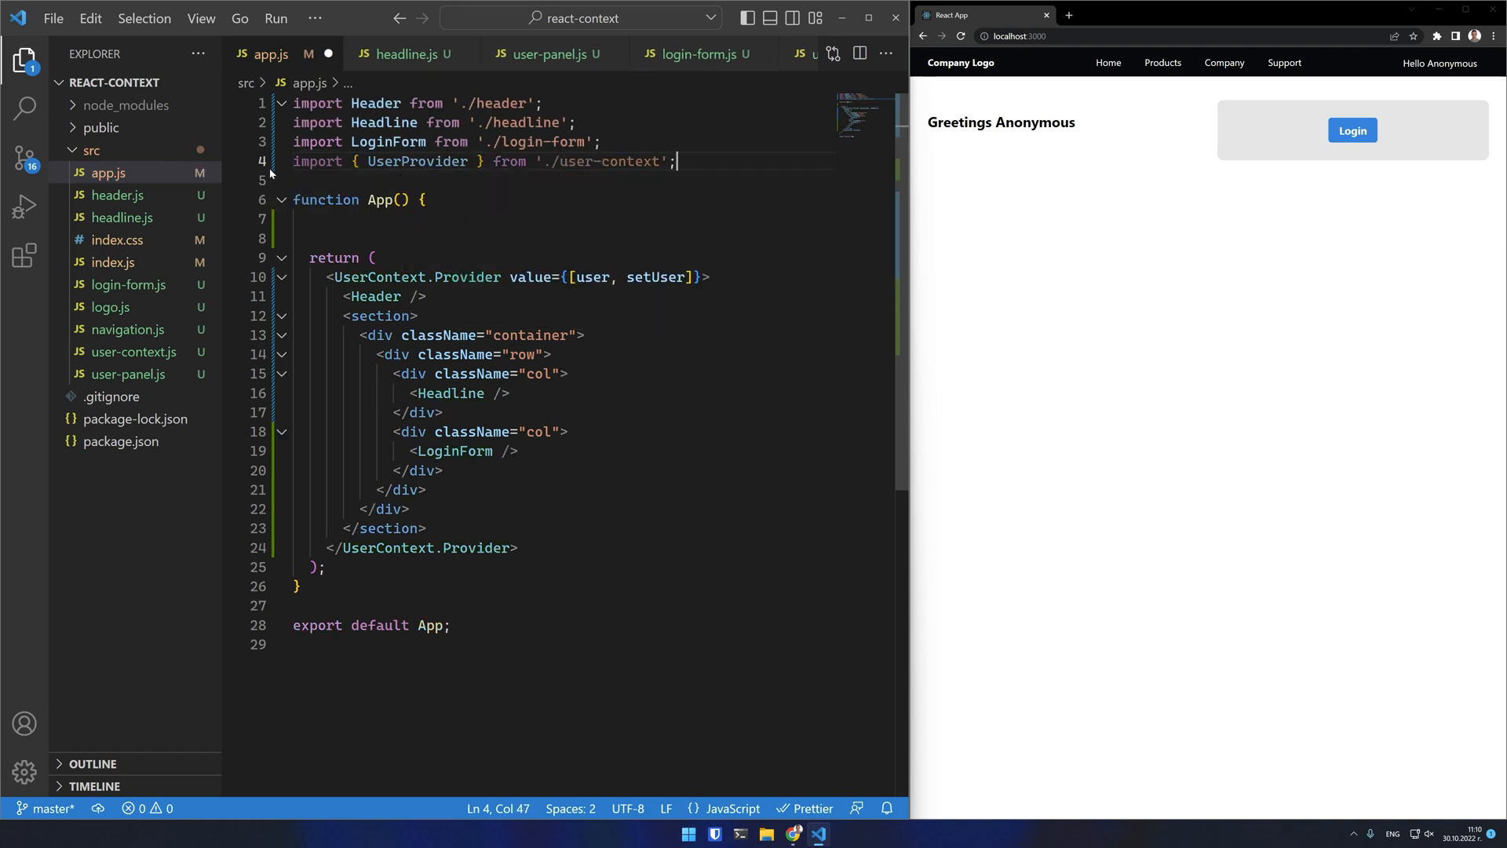
Step: Delete App's leftover state lines, rename both provider tags to UserProvider, and save app.js
{"action": "key", "text": "shift+Down"}
{"action": "key", "text": "shift+Down"}
{"action": "key", "text": "BackSpace"}
{"action": "key", "text": "Down"}
{"action": "key", "text": "shift+End"}
{"action": "type", "text": "<UserProv"}
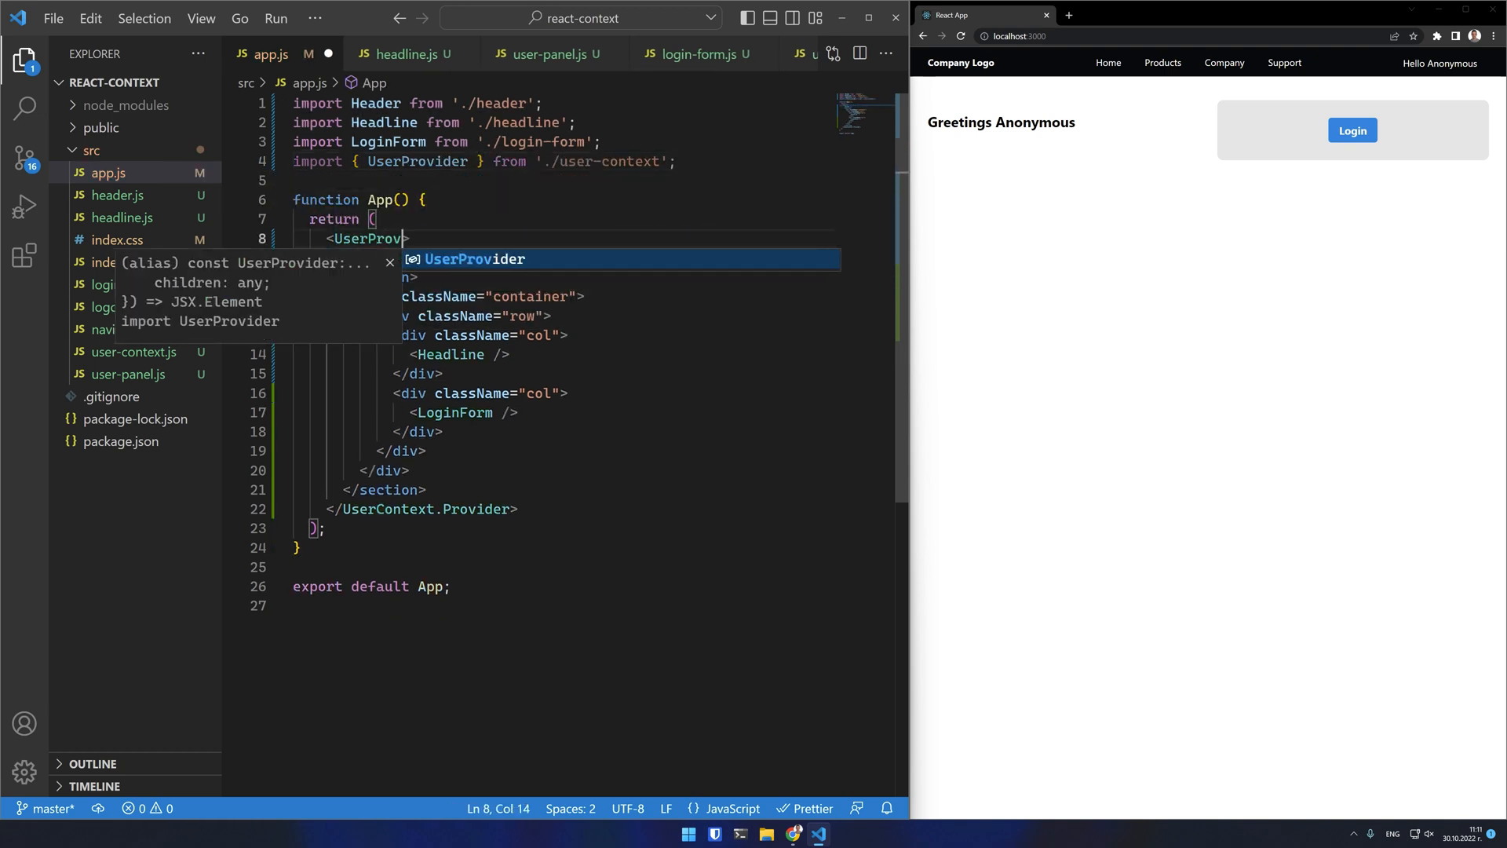
{"action": "key", "text": "Return"}
{"action": "type", "text": ">"}
{"action": "double_click", "coordinate": [388, 508]}
{"action": "type", "text": "UserProvider"}
{"action": "key", "text": "ctrl+s"}
{"action": "left_click", "coordinate": [453, 584]}
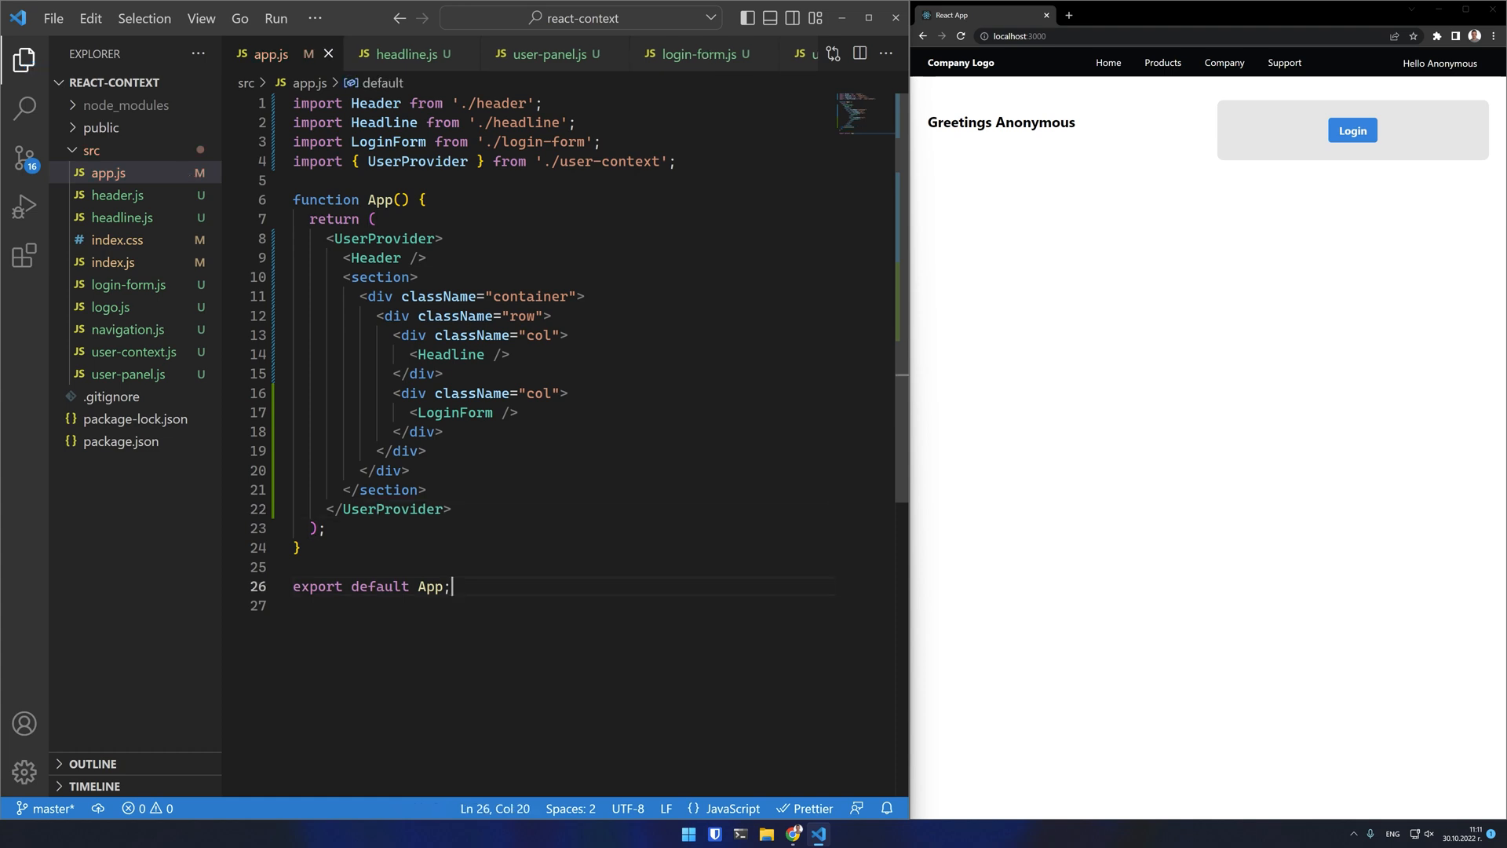